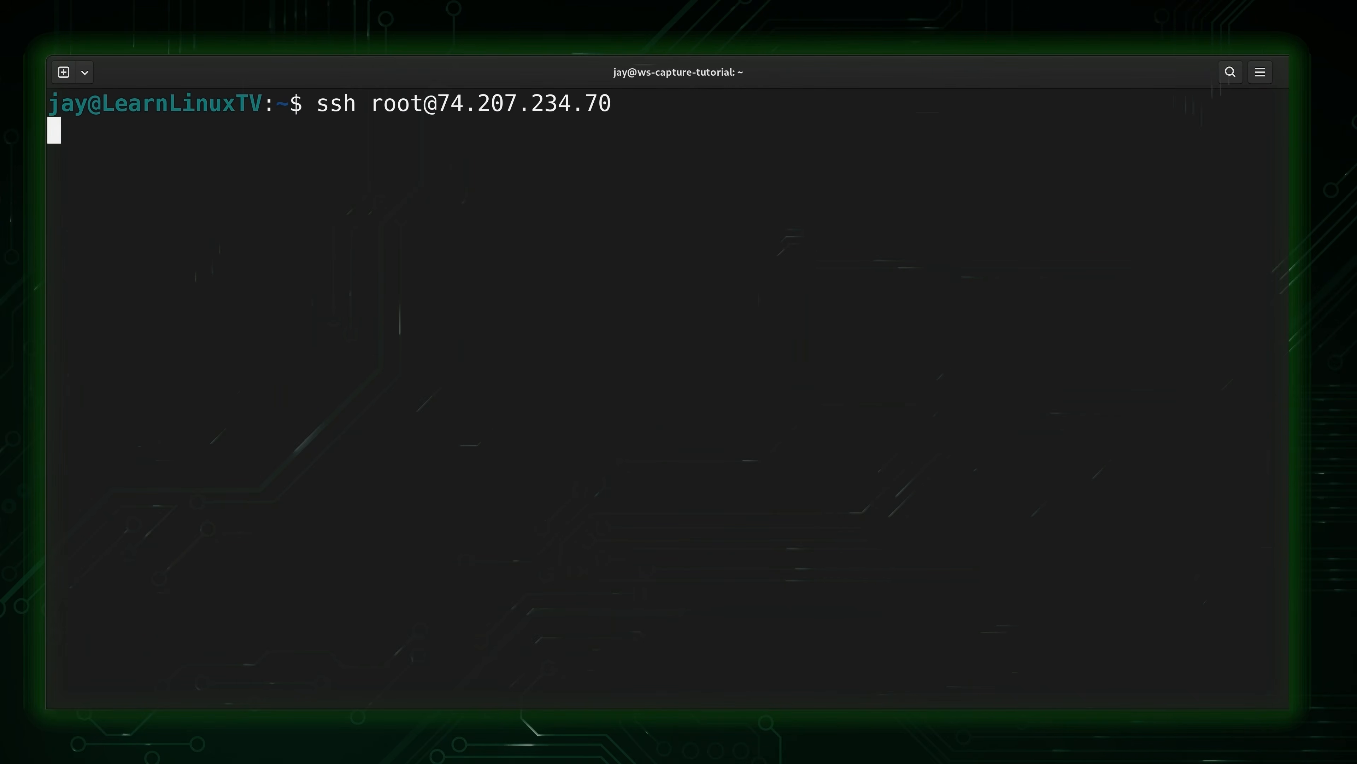
# Answer yes to the host authenticity question to continue the SSH connection to 74.207.234.70
pyautogui.write('y')
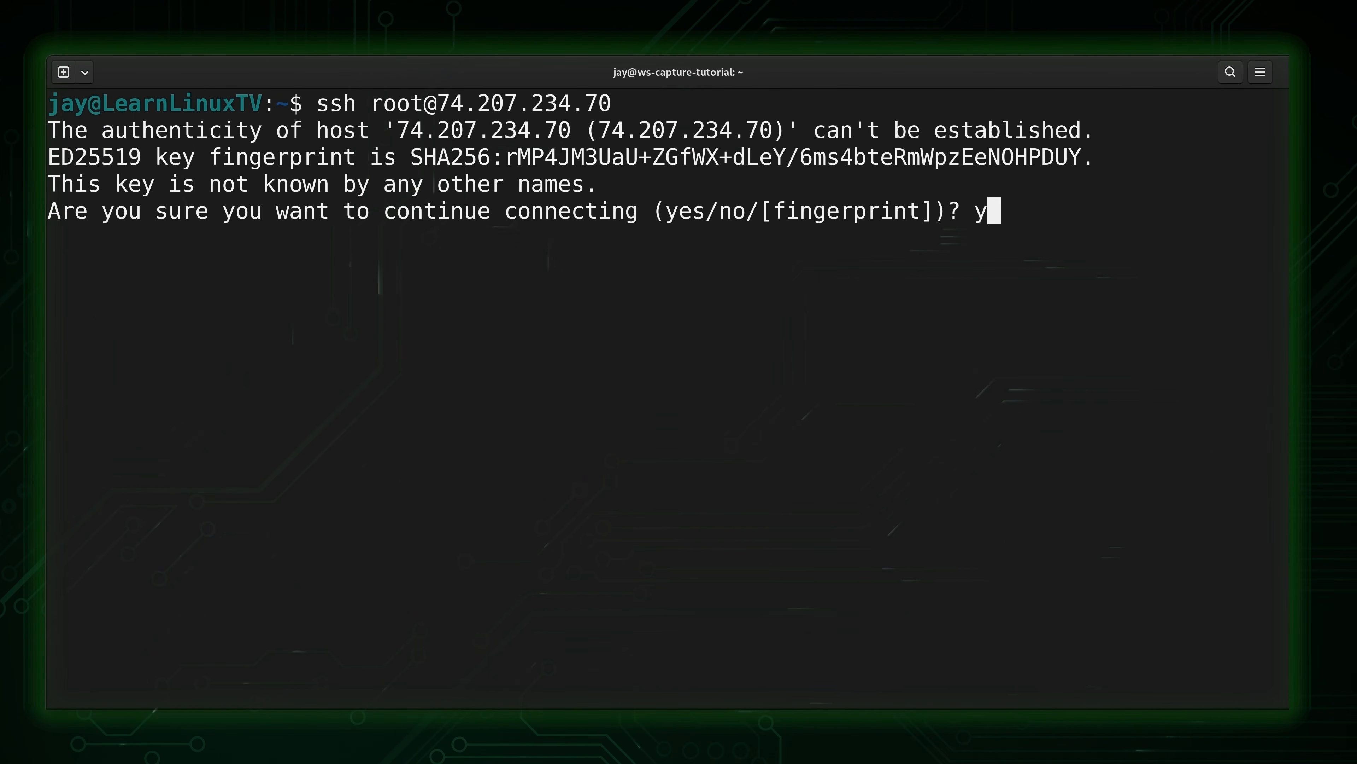
pyautogui.write('es')
pyautogui.press('Return')
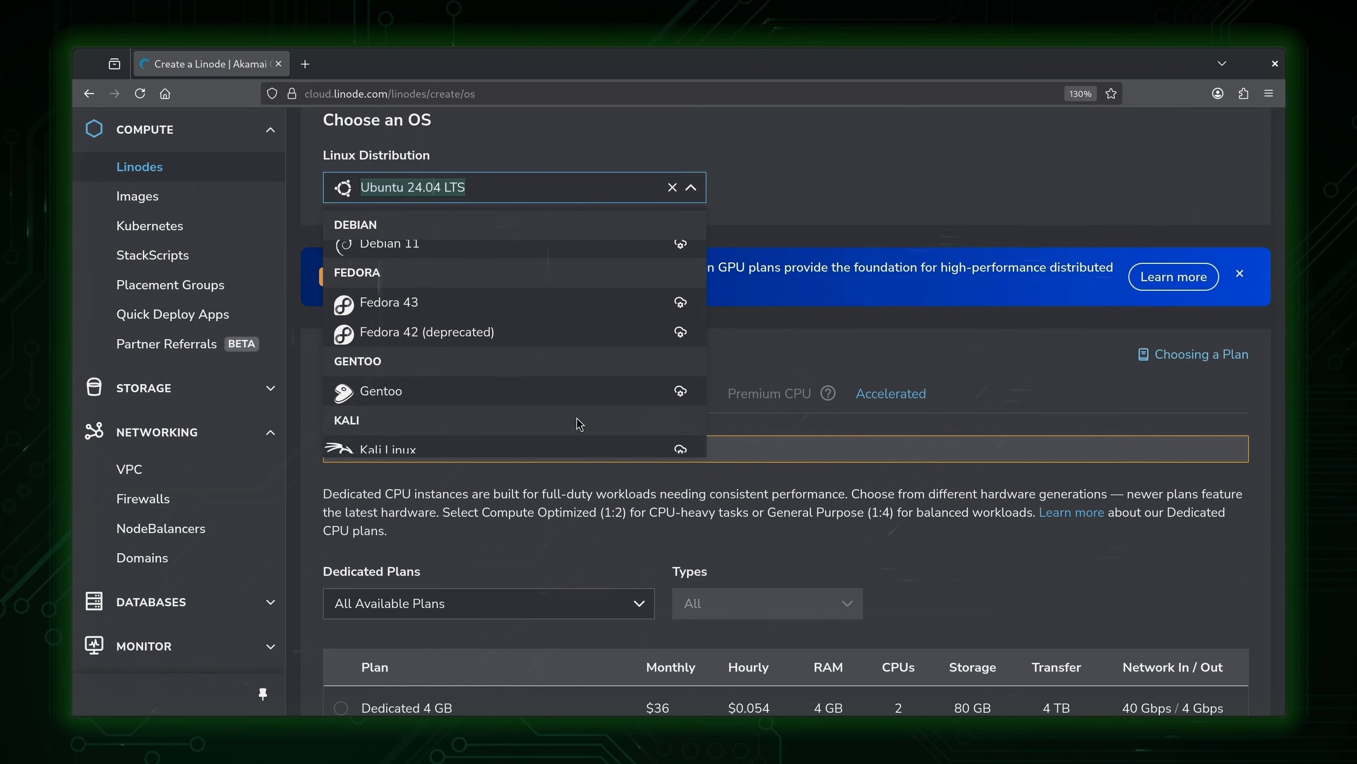
pyautogui.scroll(5, 578, 420)
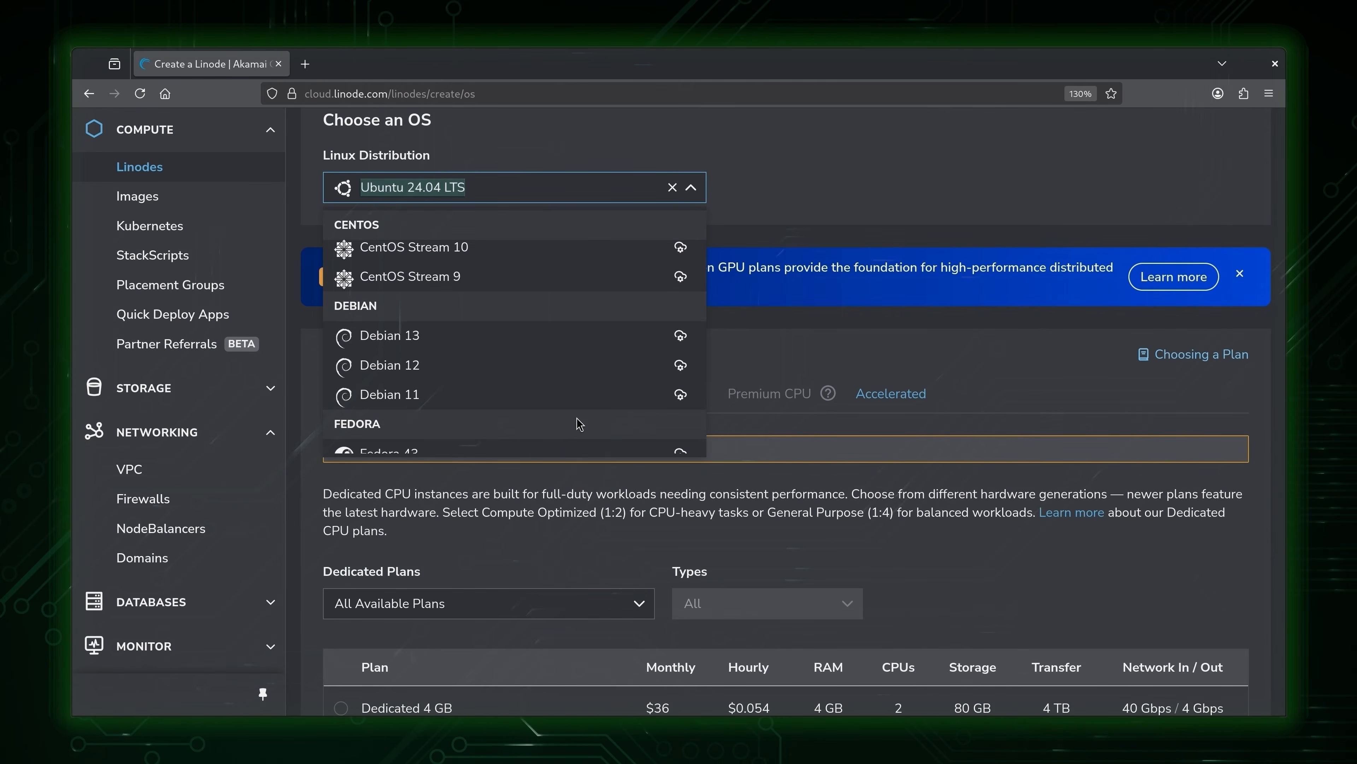
pyautogui.scroll(3, 578, 422)
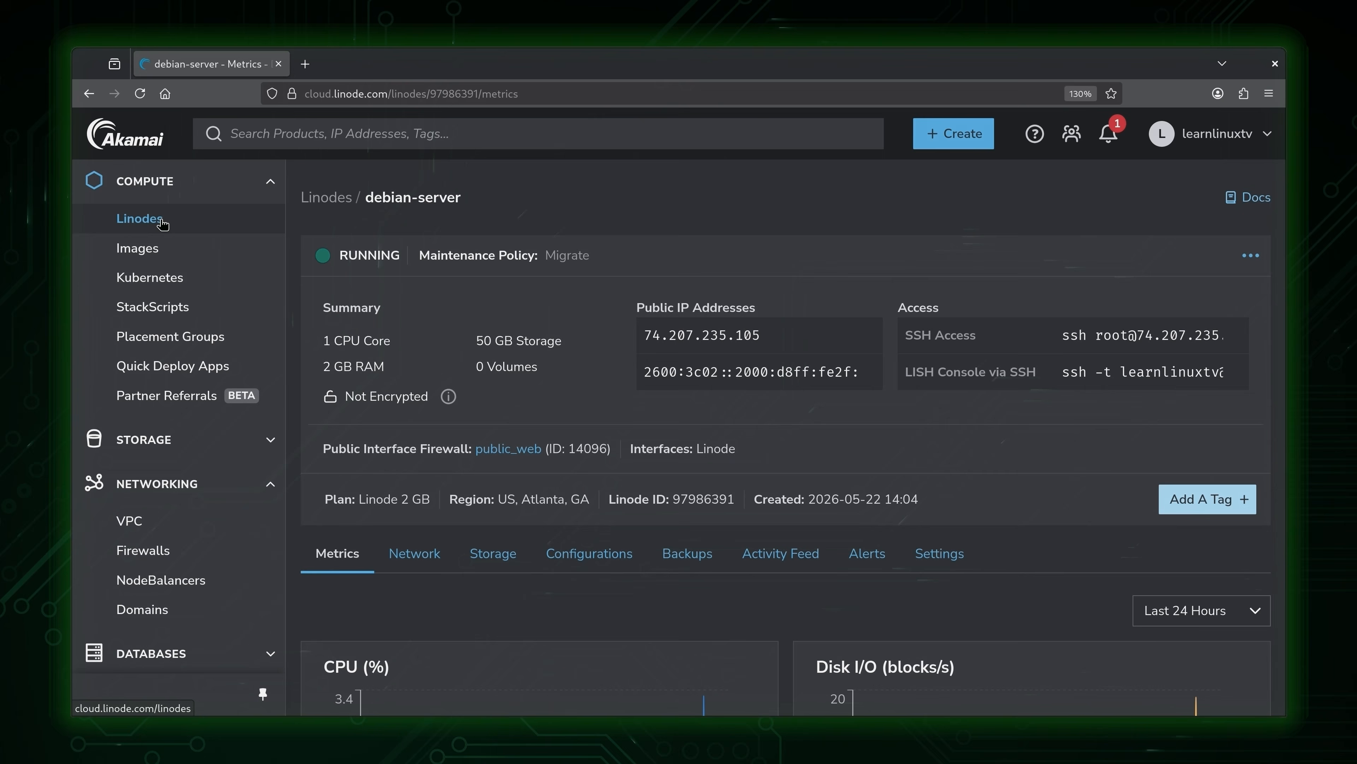
# Start creating a new Linode and set its region to US, Atlanta, GA (us-southeast)
pyautogui.click(960, 137)
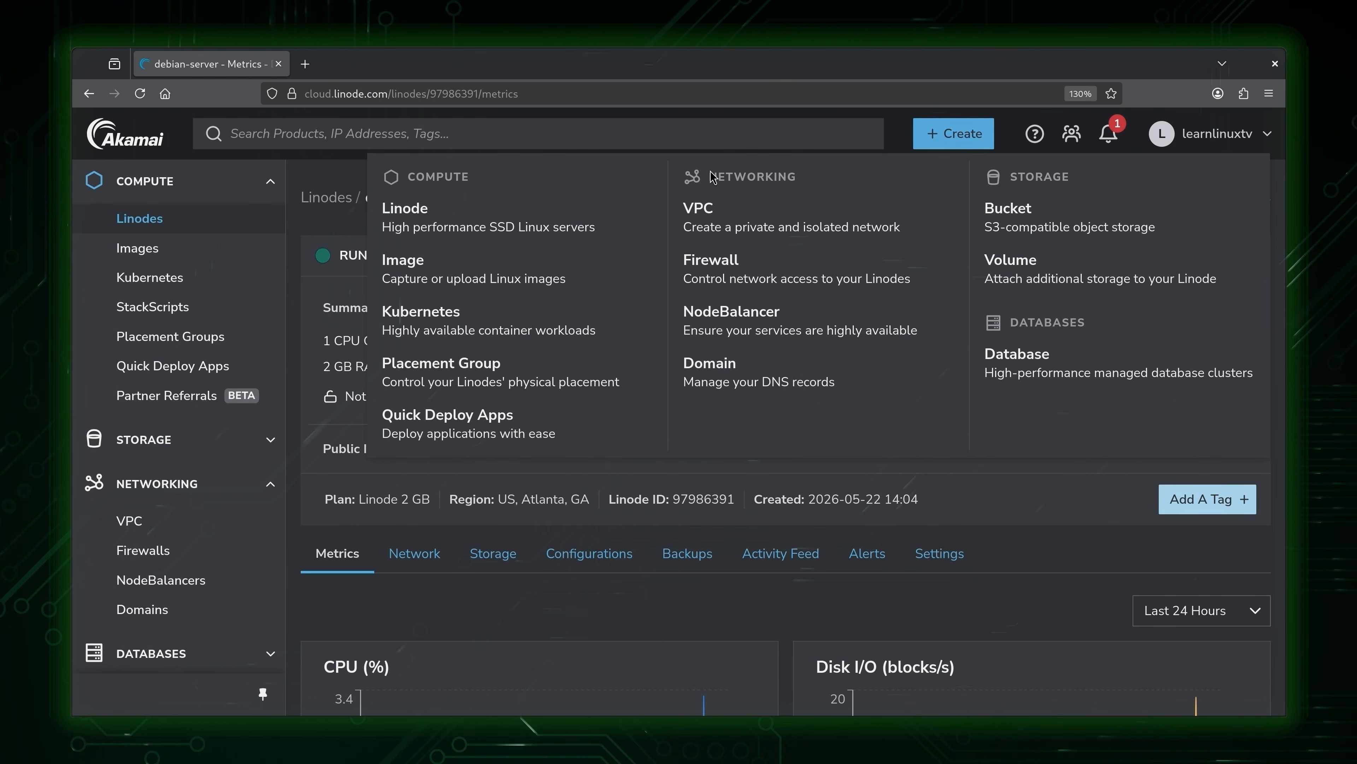
pyautogui.click(622, 228)
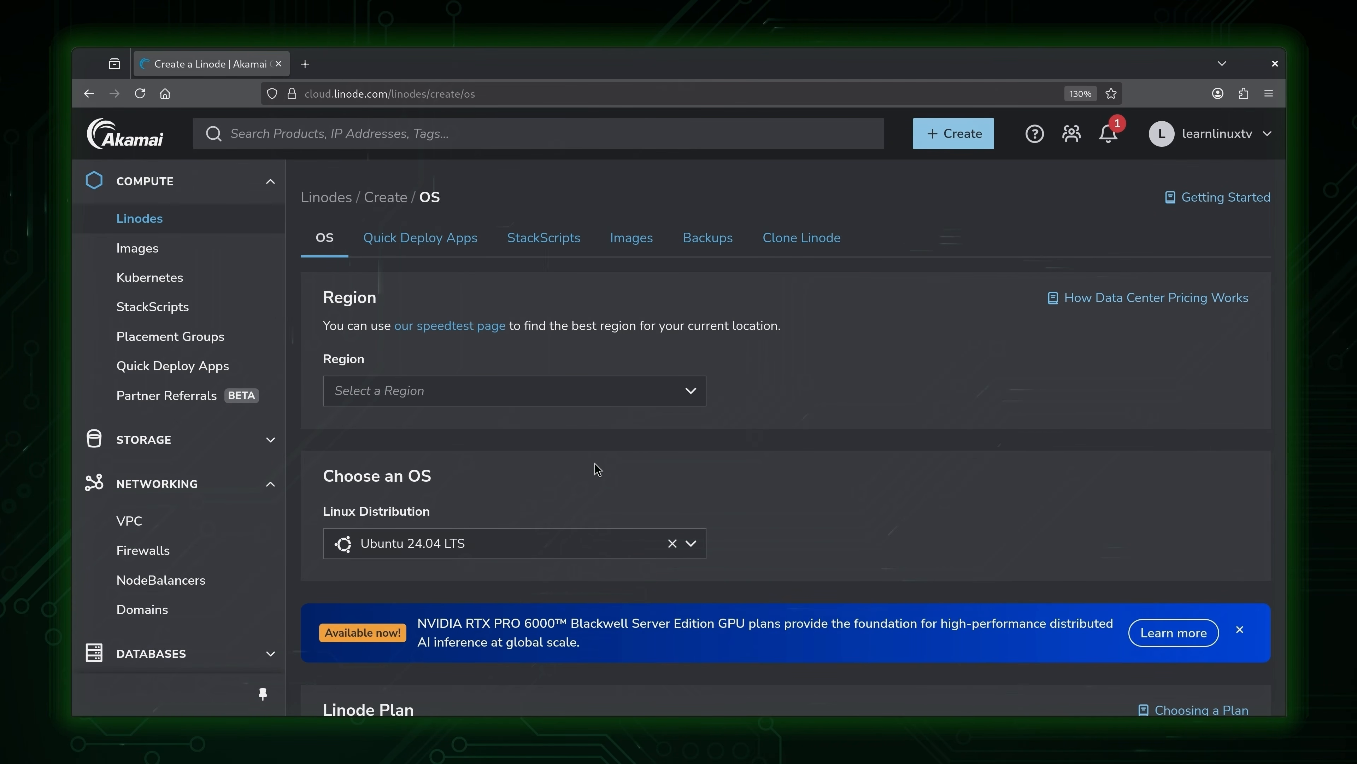
pyautogui.click(691, 394)
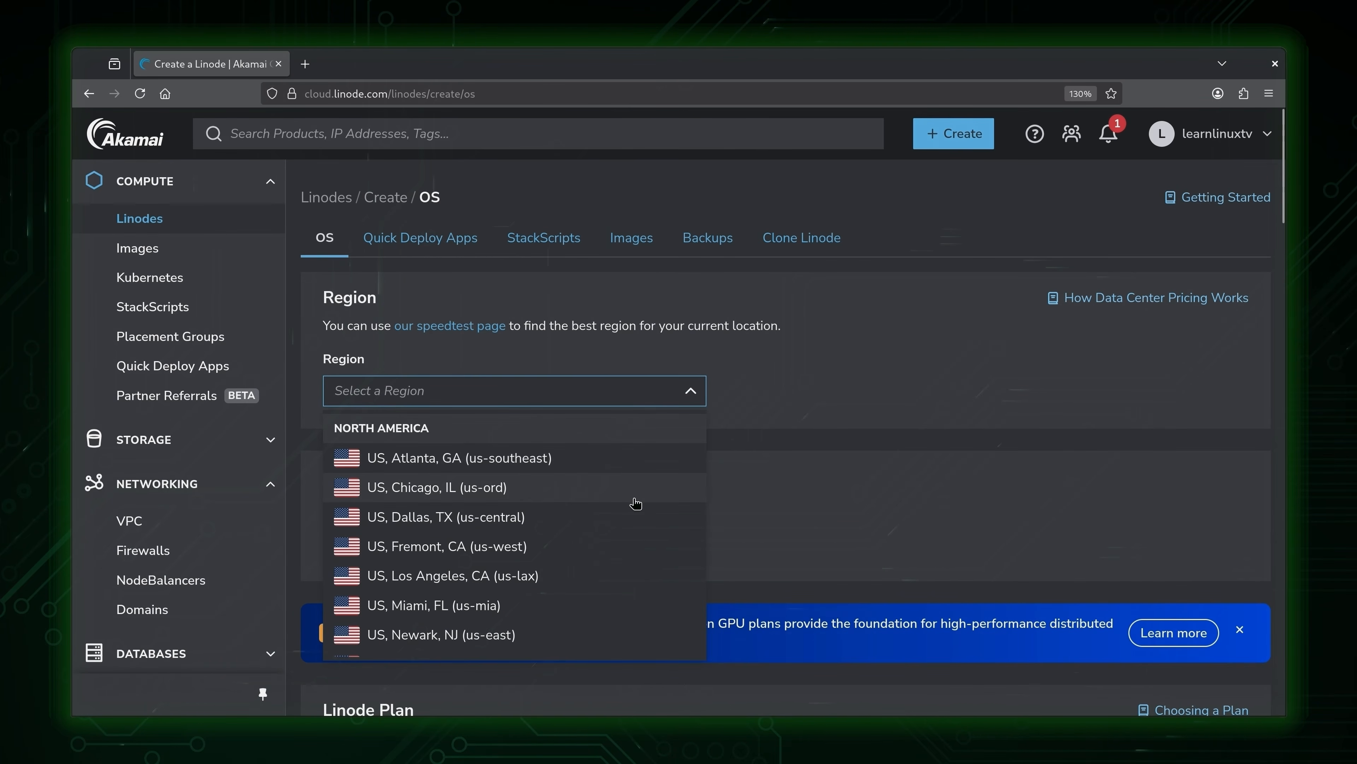
pyautogui.scroll(-10, 640, 500)
pyautogui.scroll(-2, 636, 506)
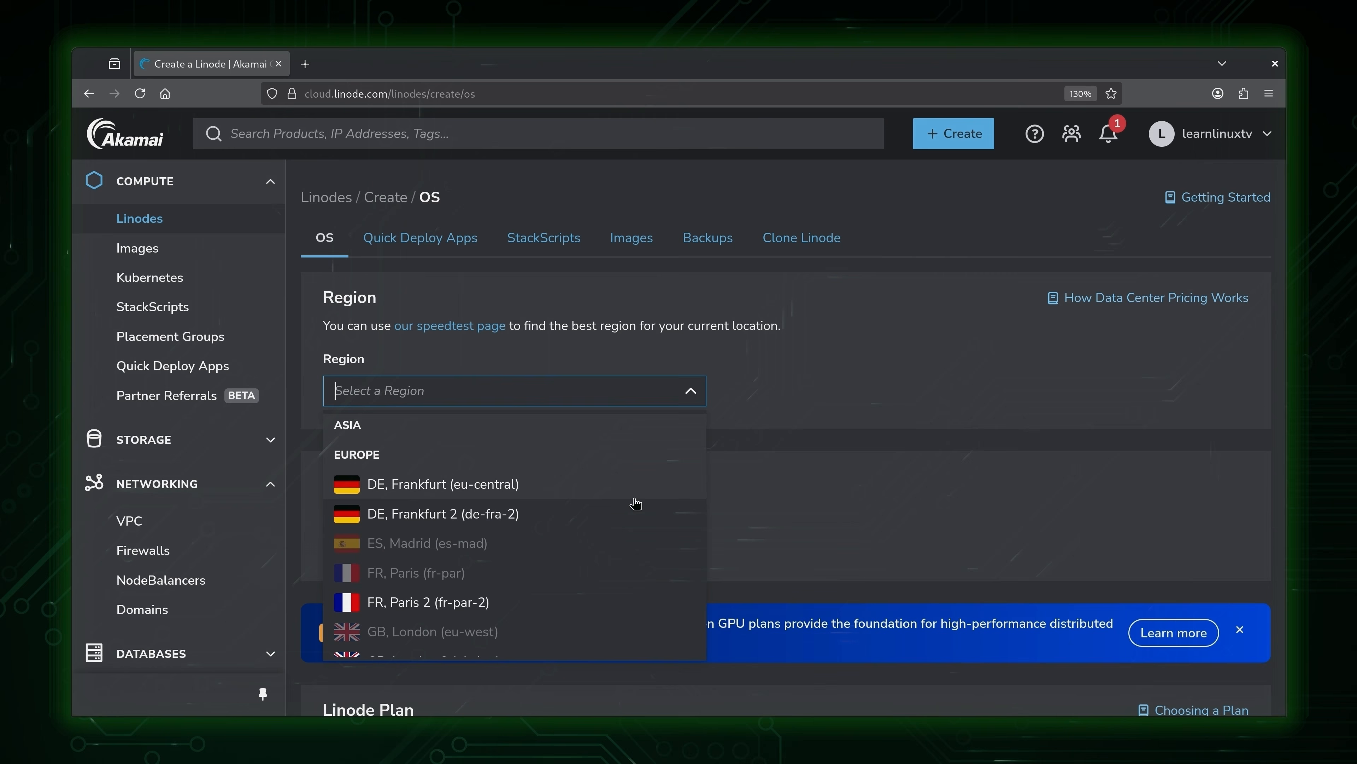
pyautogui.scroll(8, 636, 505)
pyautogui.scroll(2, 636, 503)
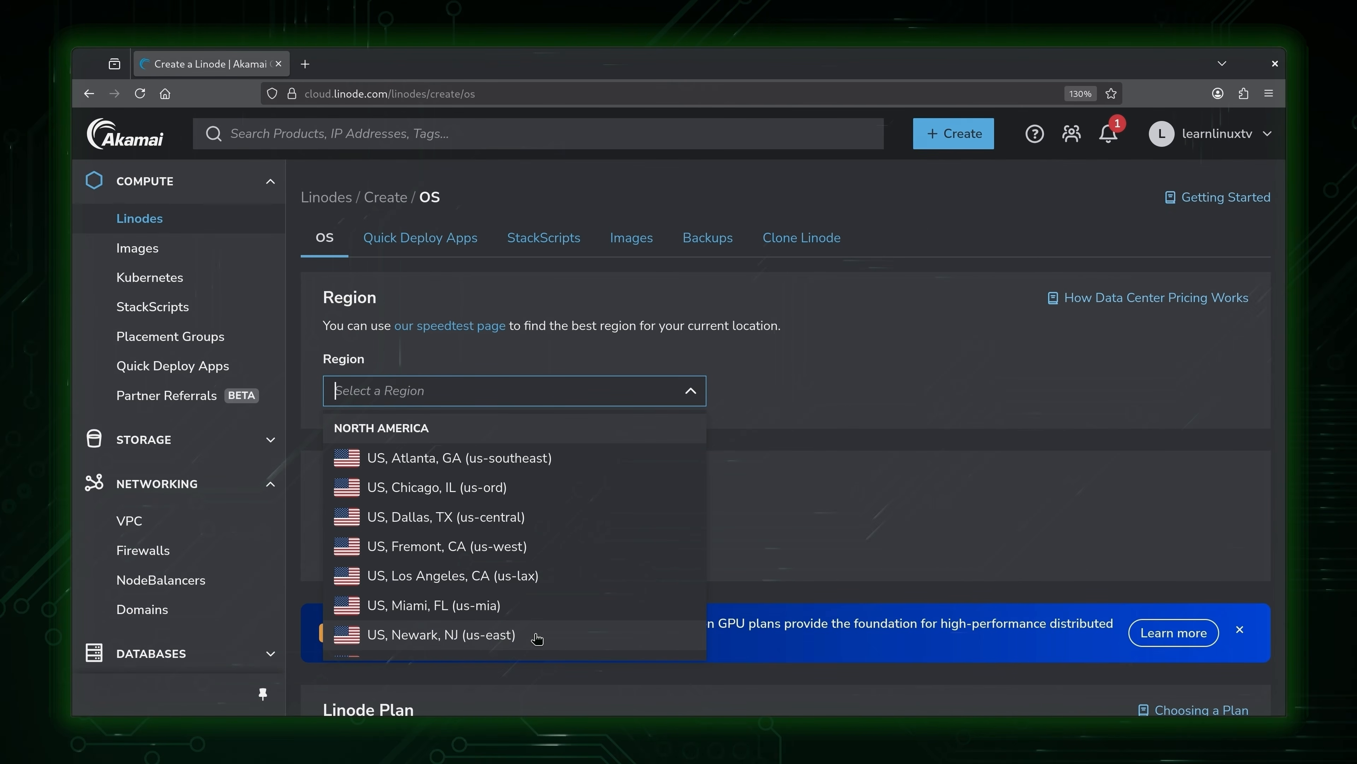
pyautogui.click(579, 466)
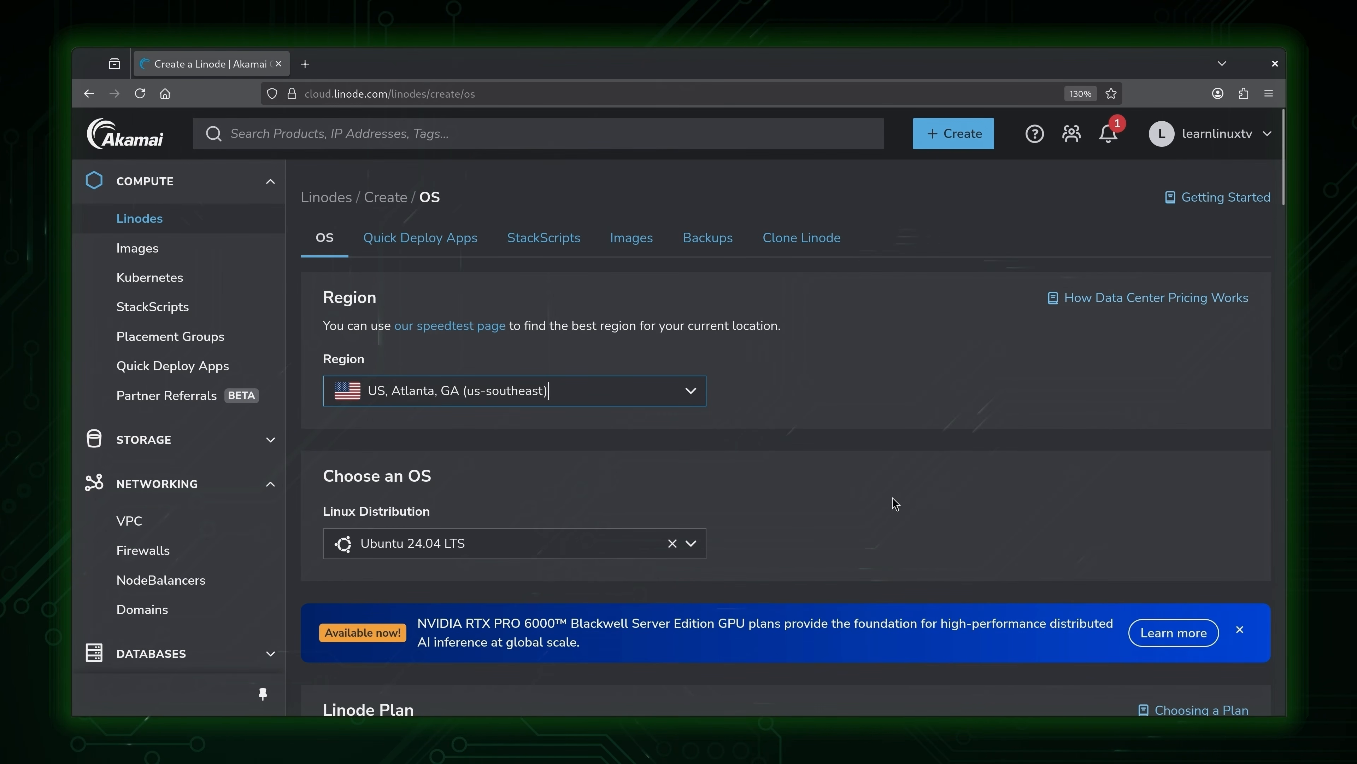
# Choose AlmaLinux 10 as the Linux distribution for the new Linode
pyautogui.scroll(-5, 892, 497)
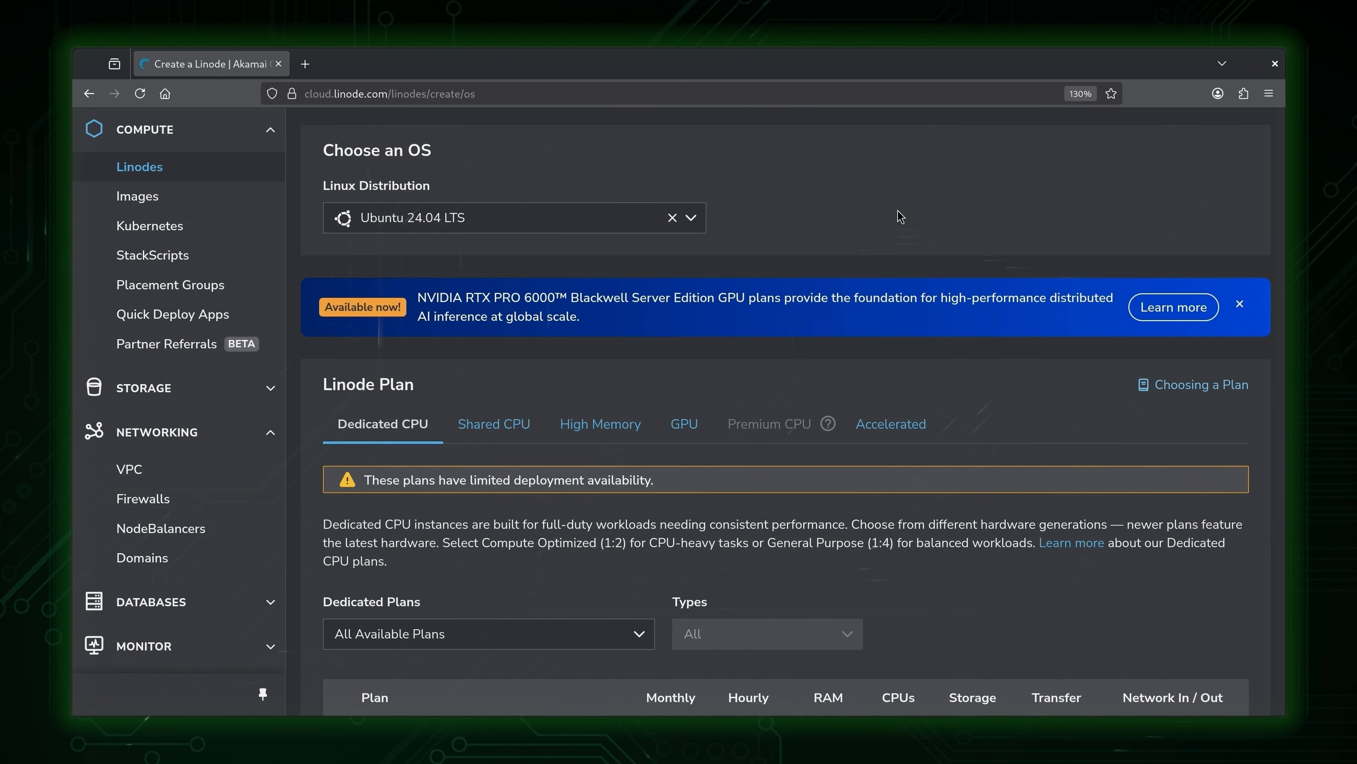
pyautogui.click(692, 218)
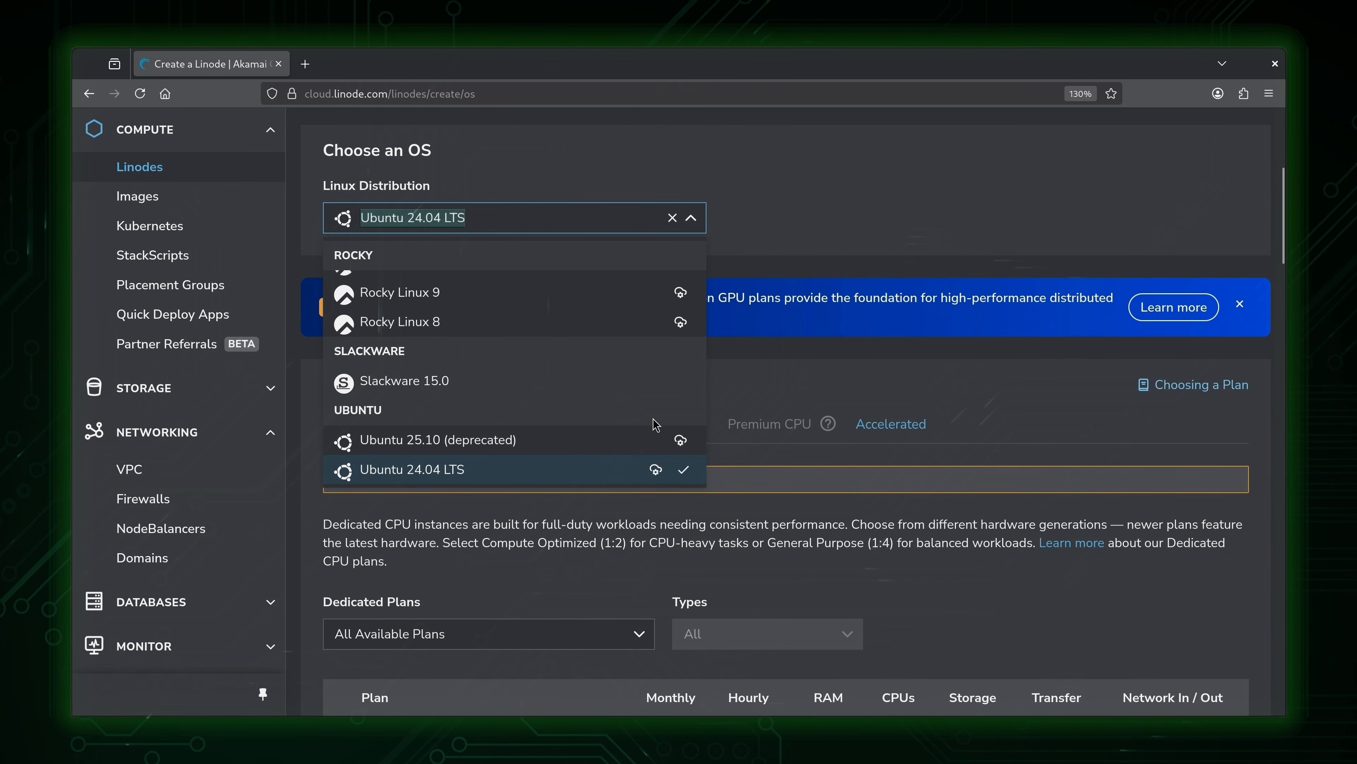
pyautogui.scroll(-2, 615, 418)
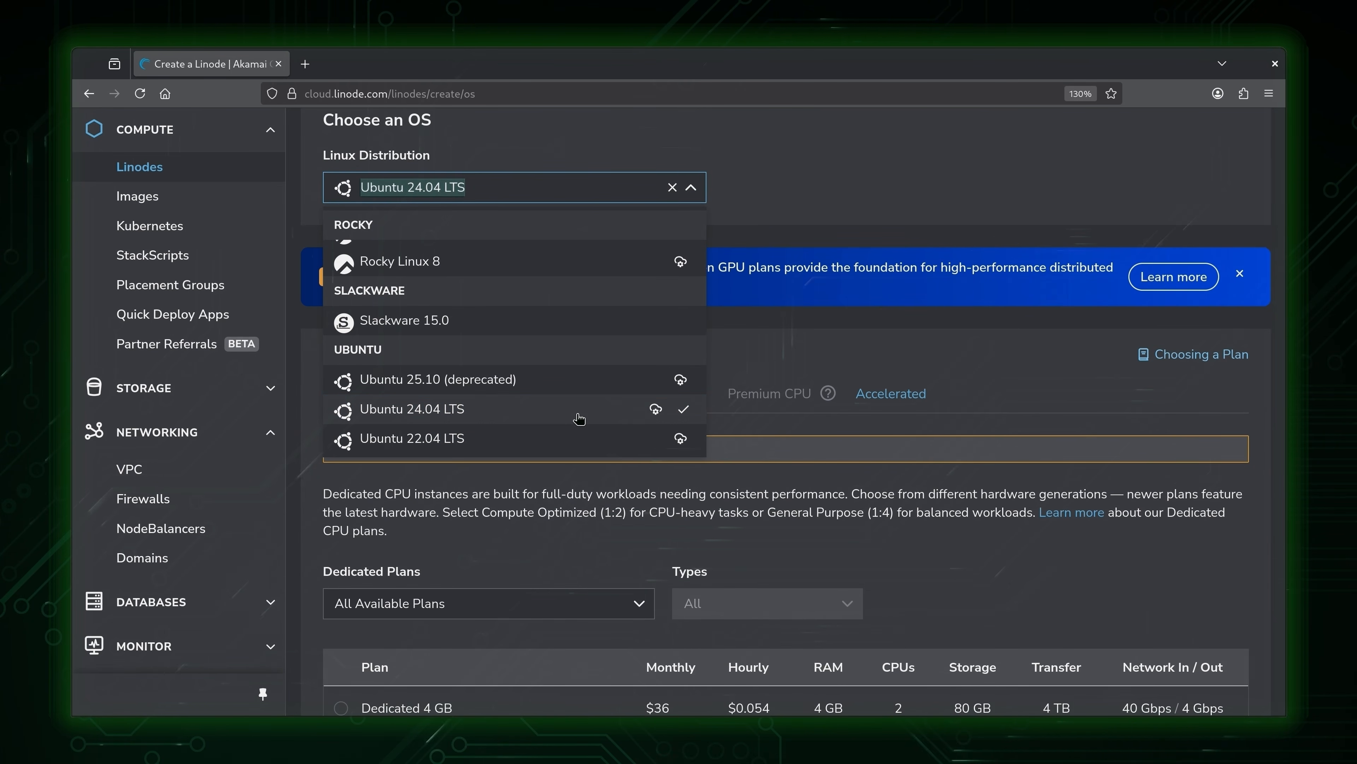
pyautogui.scroll(8, 579, 419)
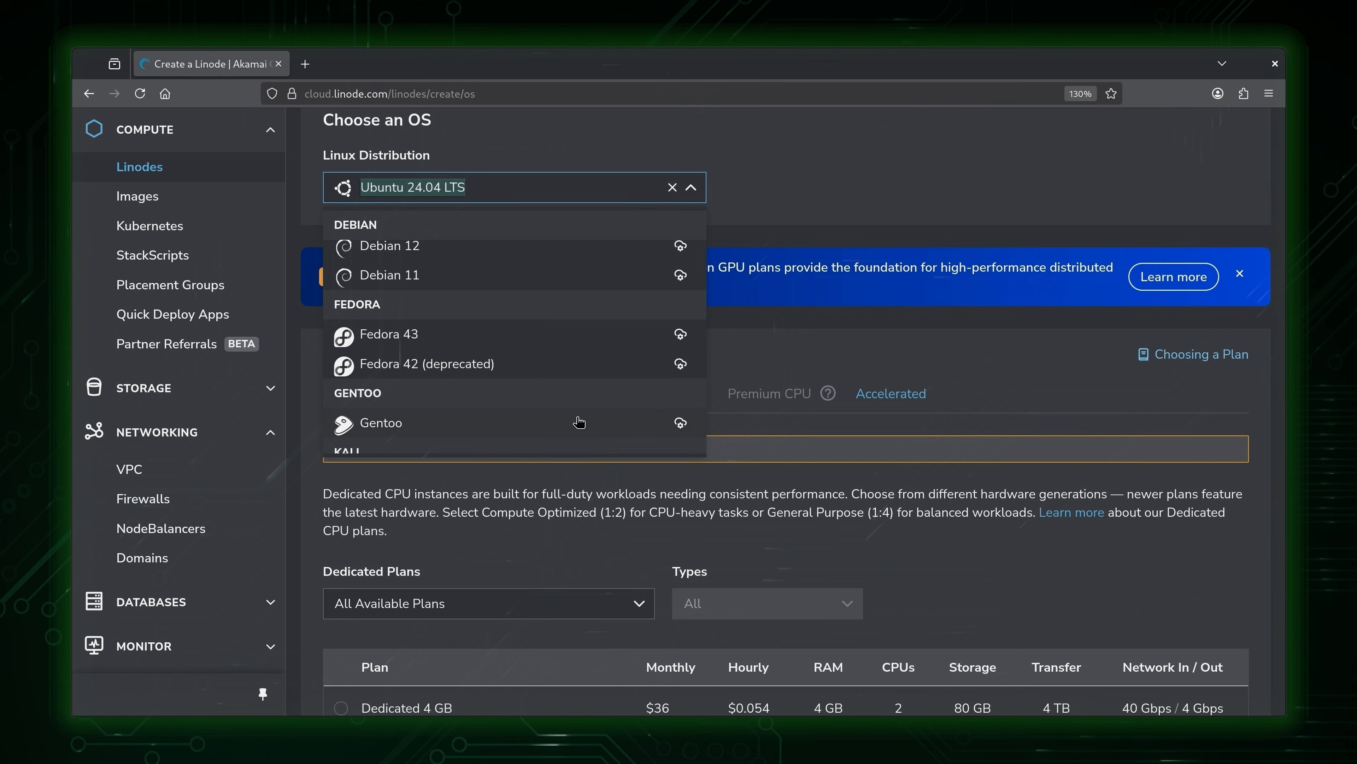
pyautogui.scroll(5, 579, 422)
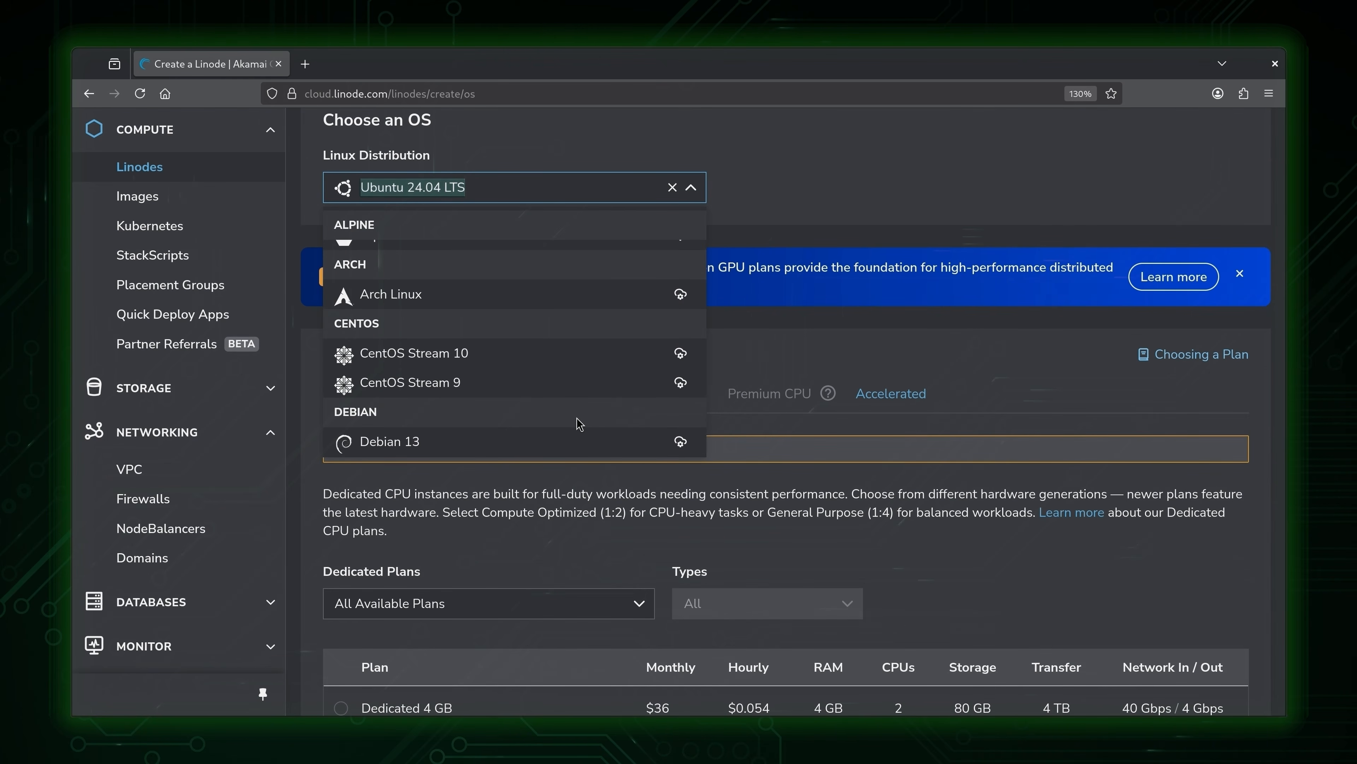
pyautogui.scroll(4, 515, 385)
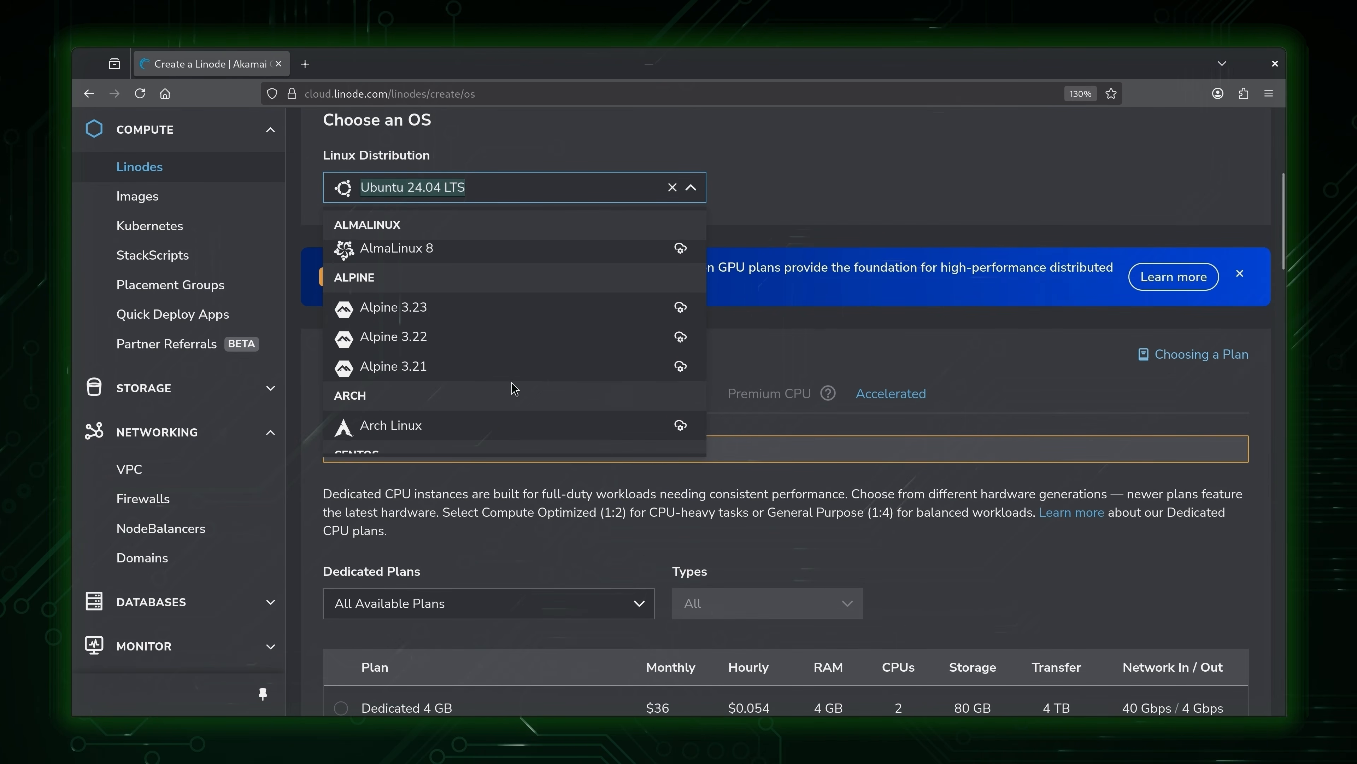
pyautogui.scroll(2, 510, 381)
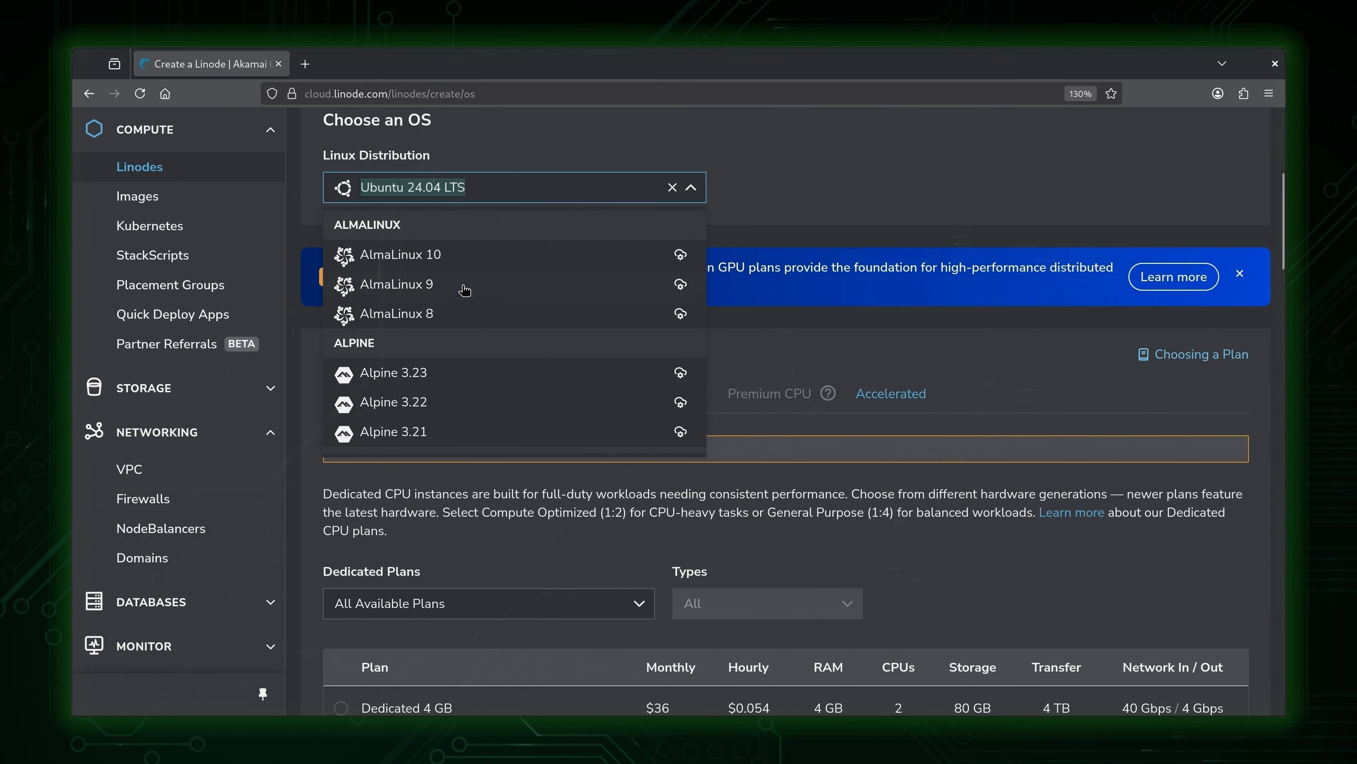
pyautogui.click(455, 263)
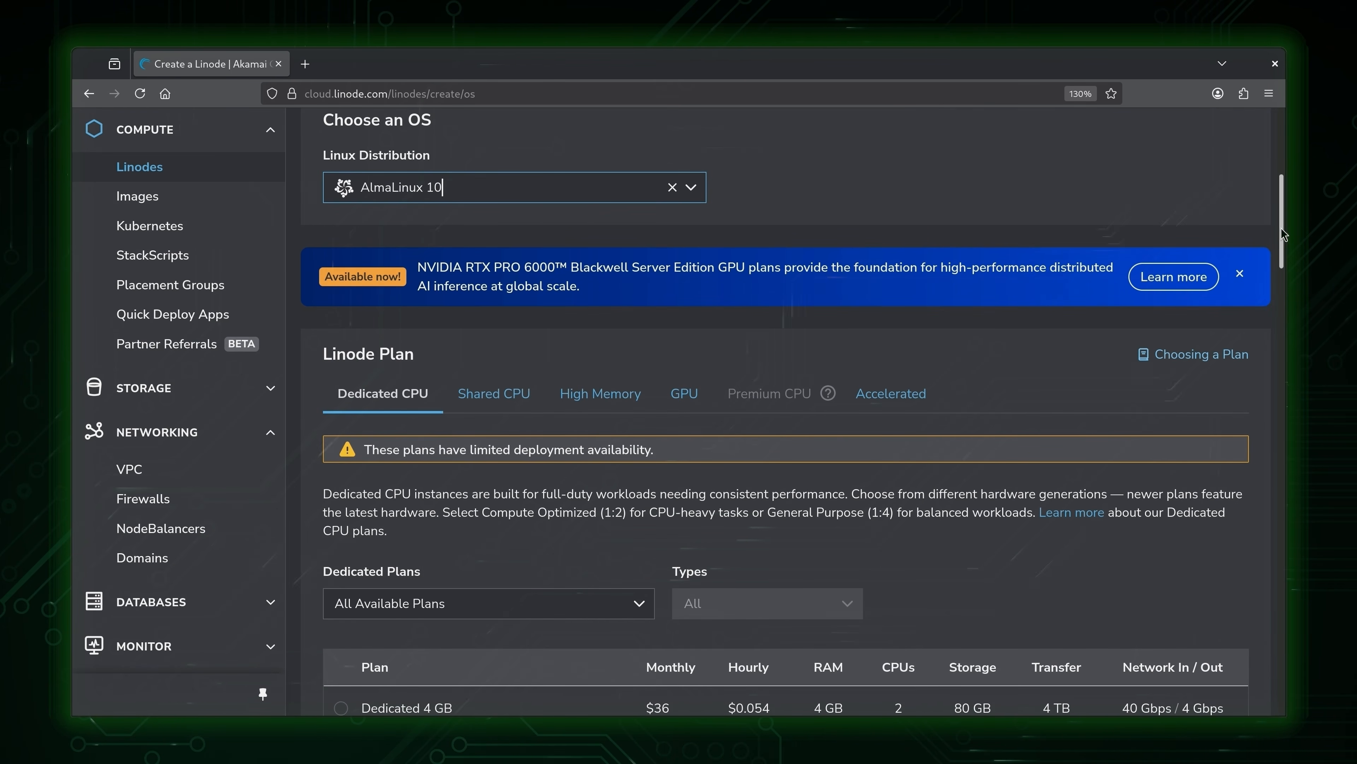
# Select the Linode 2 GB plan from the Shared CPU plans
pyautogui.scroll(-3, 922, 286)
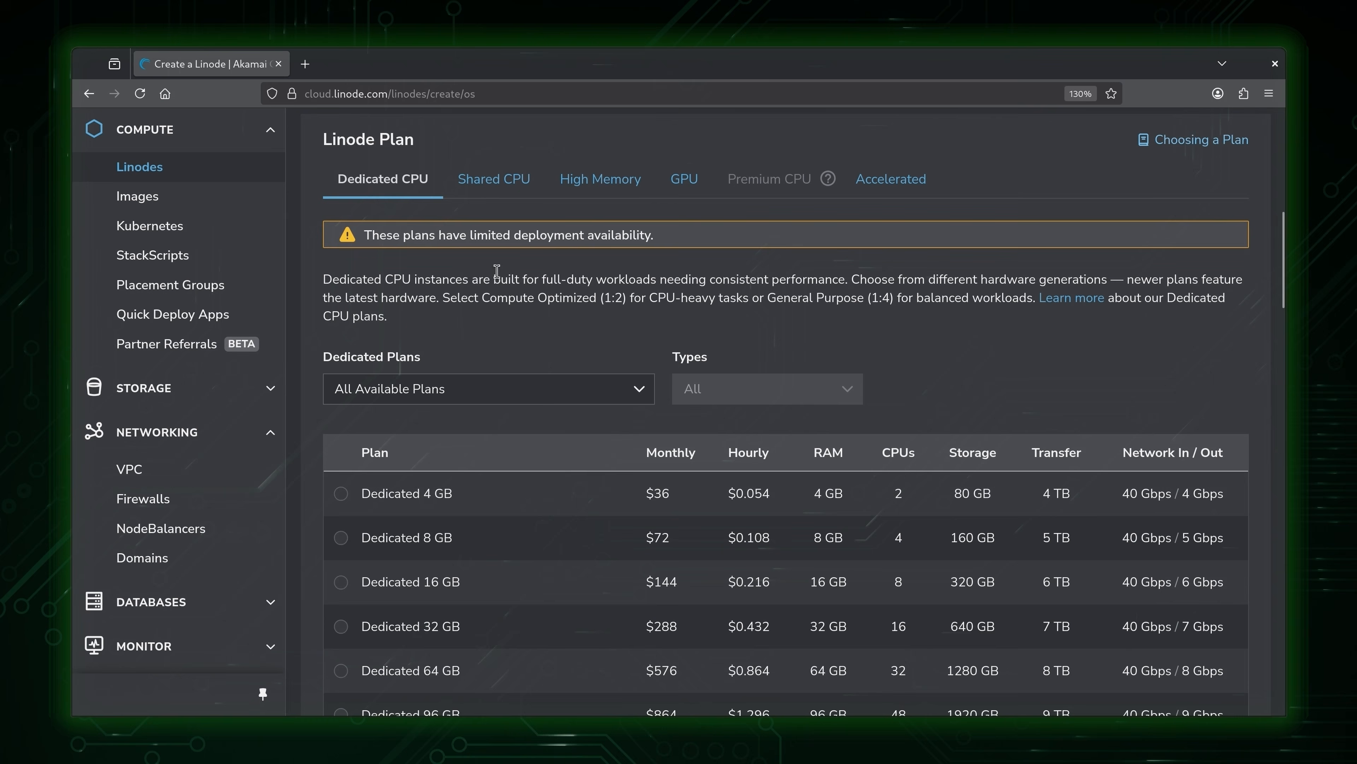
pyautogui.click(505, 183)
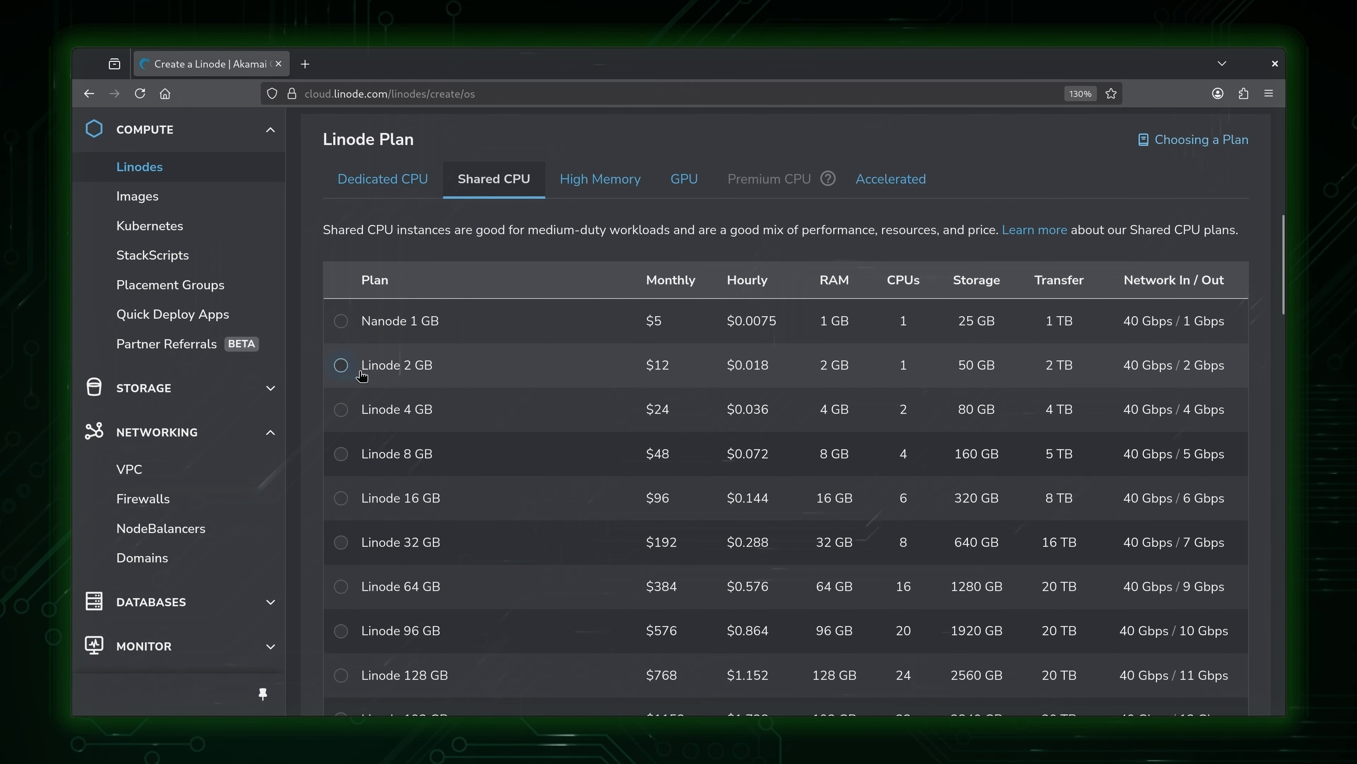
pyautogui.click(340, 369)
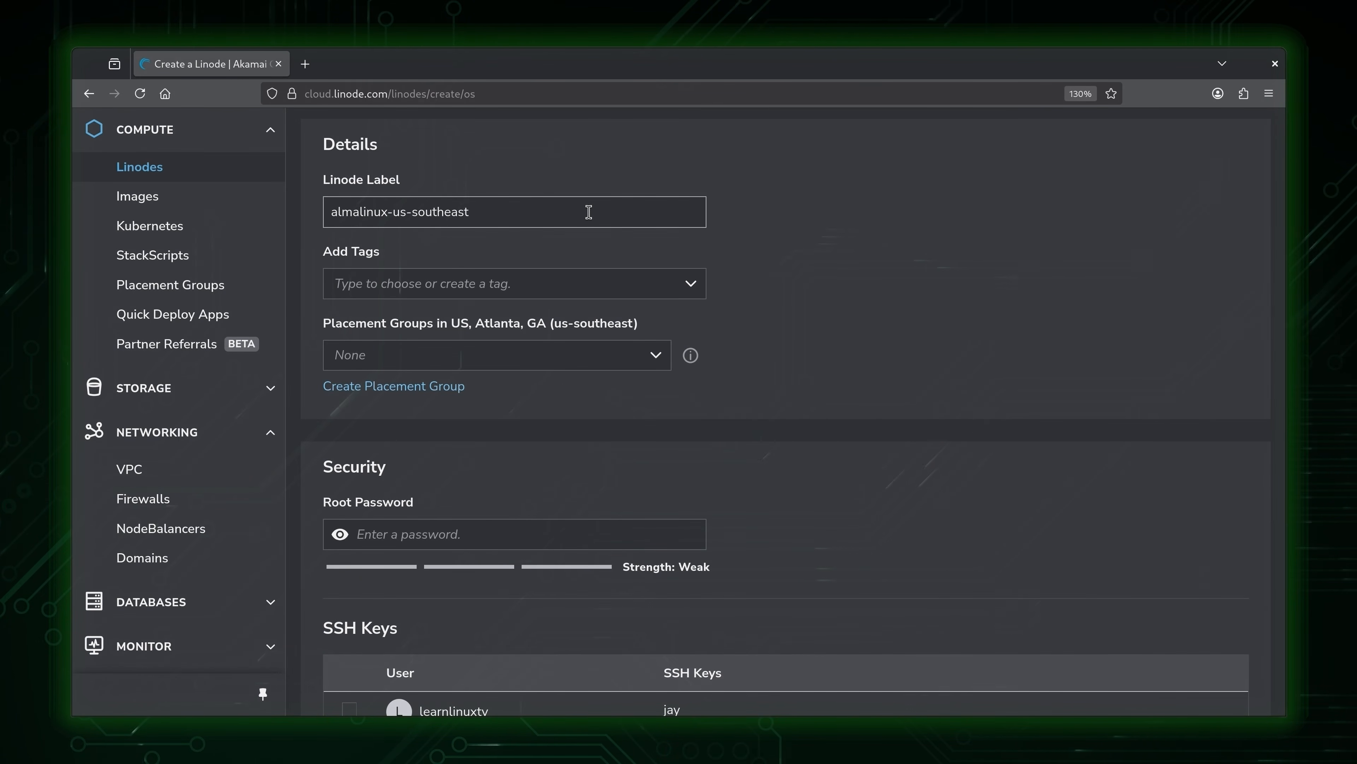
# Change the Linode label to almalinux-server
pyautogui.moveTo(588, 212); pyautogui.dragTo(316, 215)
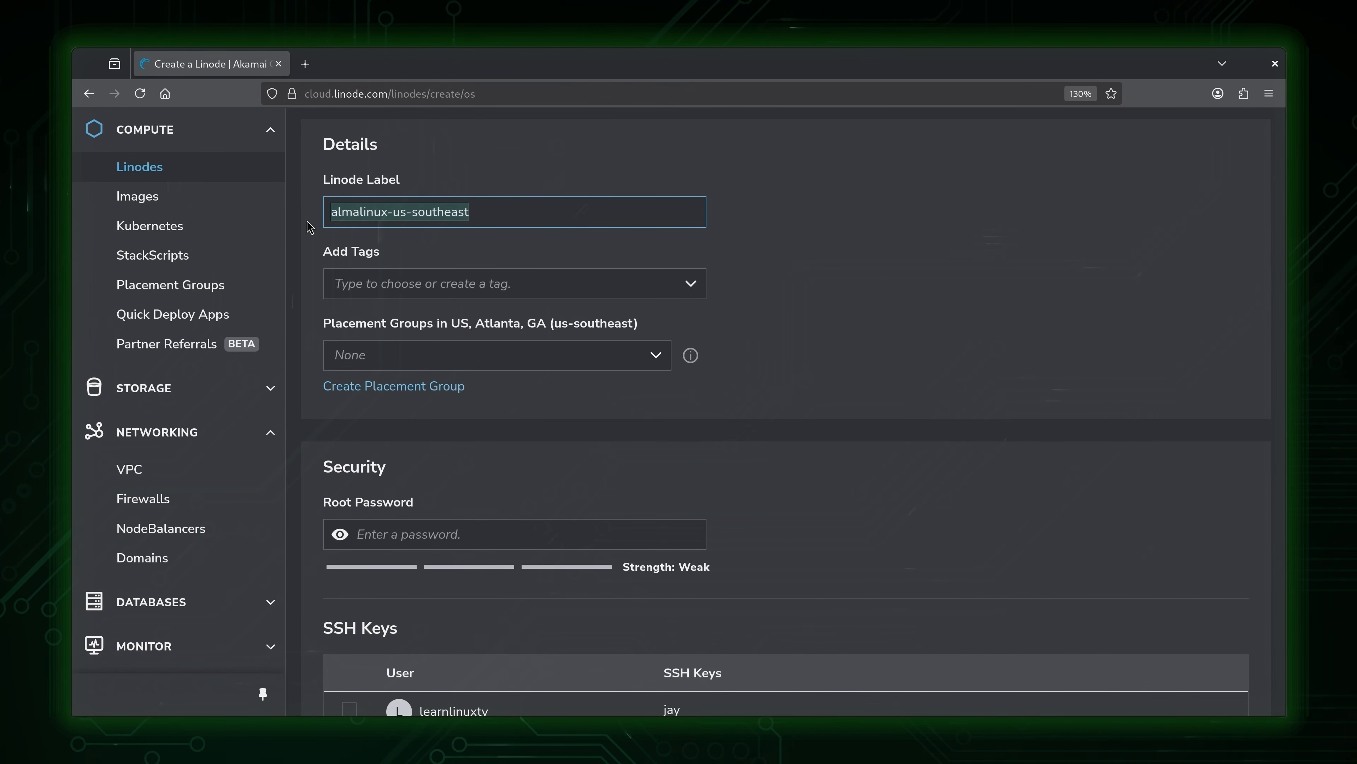
pyautogui.press('End')
pyautogui.press('BackSpace')
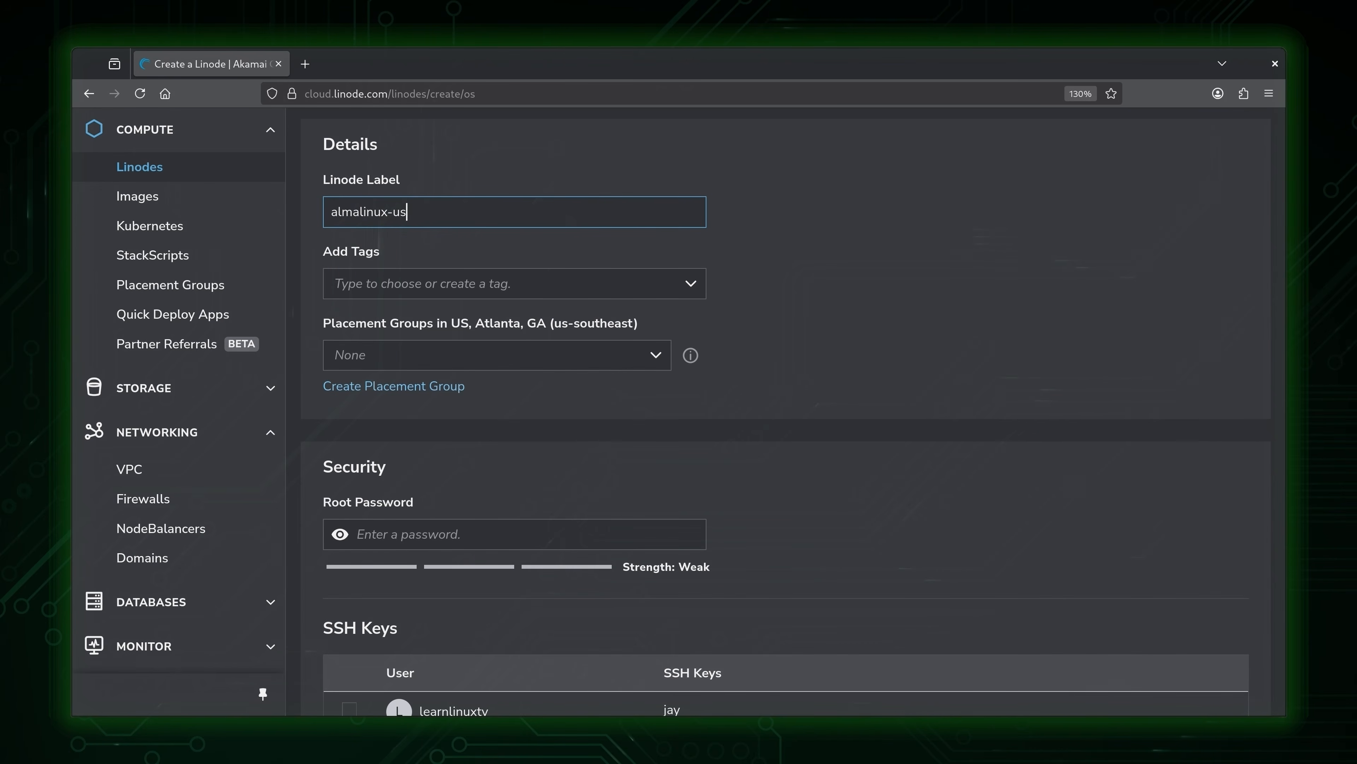
pyautogui.write('server')
# Add the existing learnlinuxtv tag to the new Linode
pyautogui.click(690, 283)
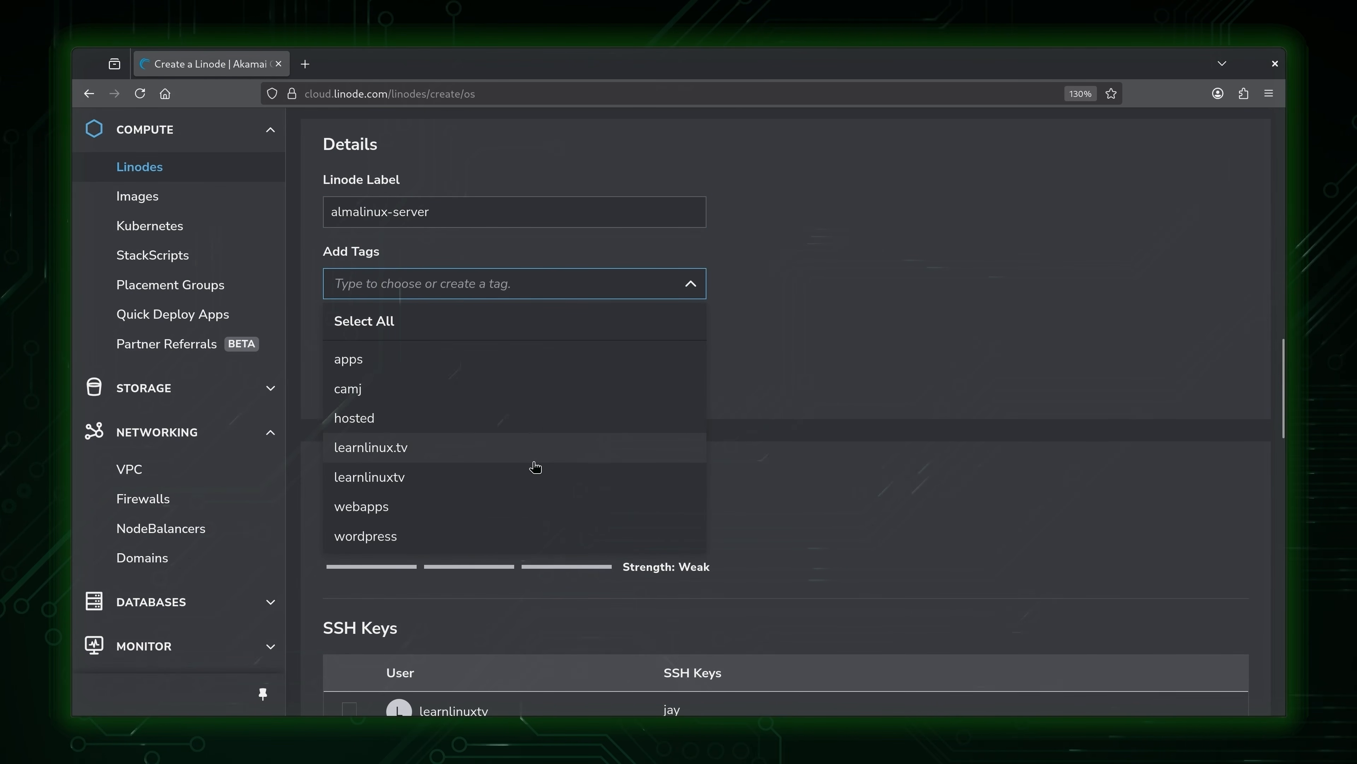
pyautogui.scroll(1, 535, 467)
pyautogui.scroll(-1, 535, 467)
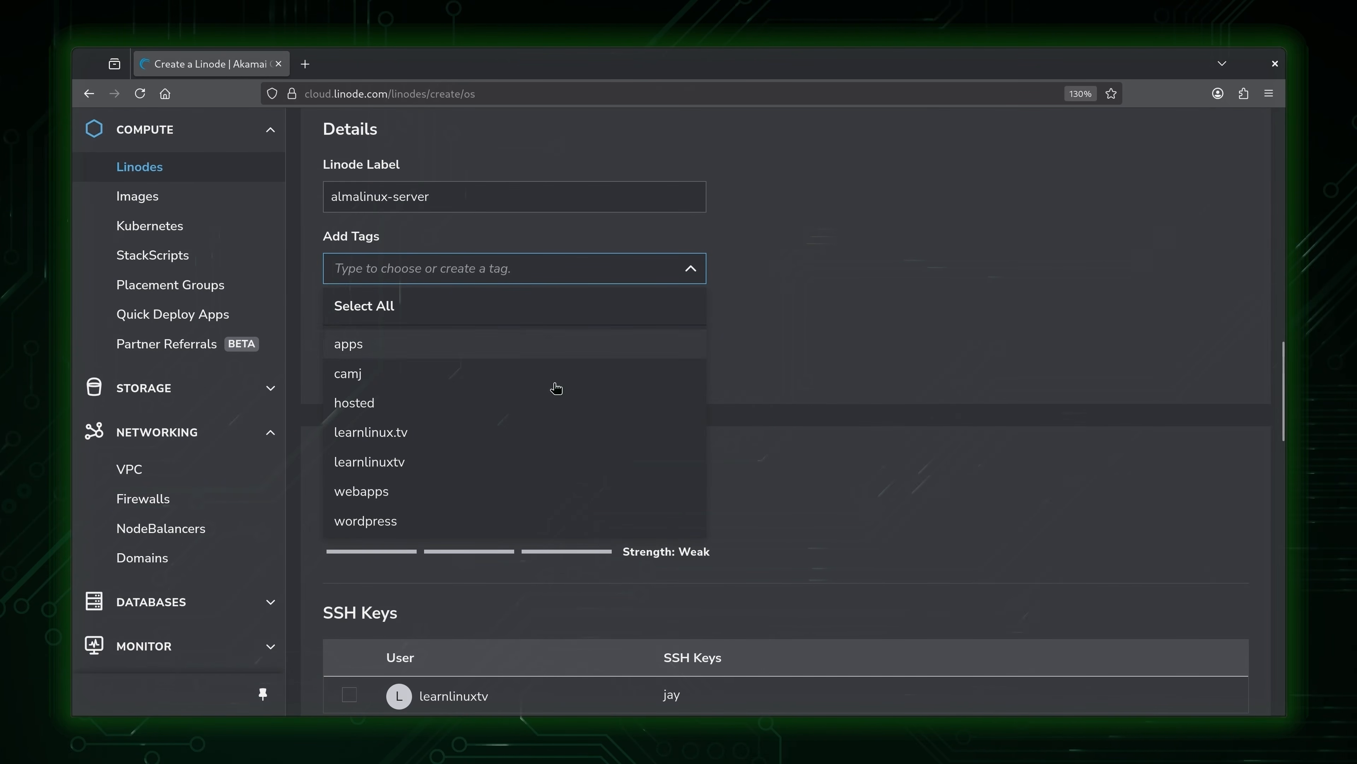
pyautogui.click(555, 474)
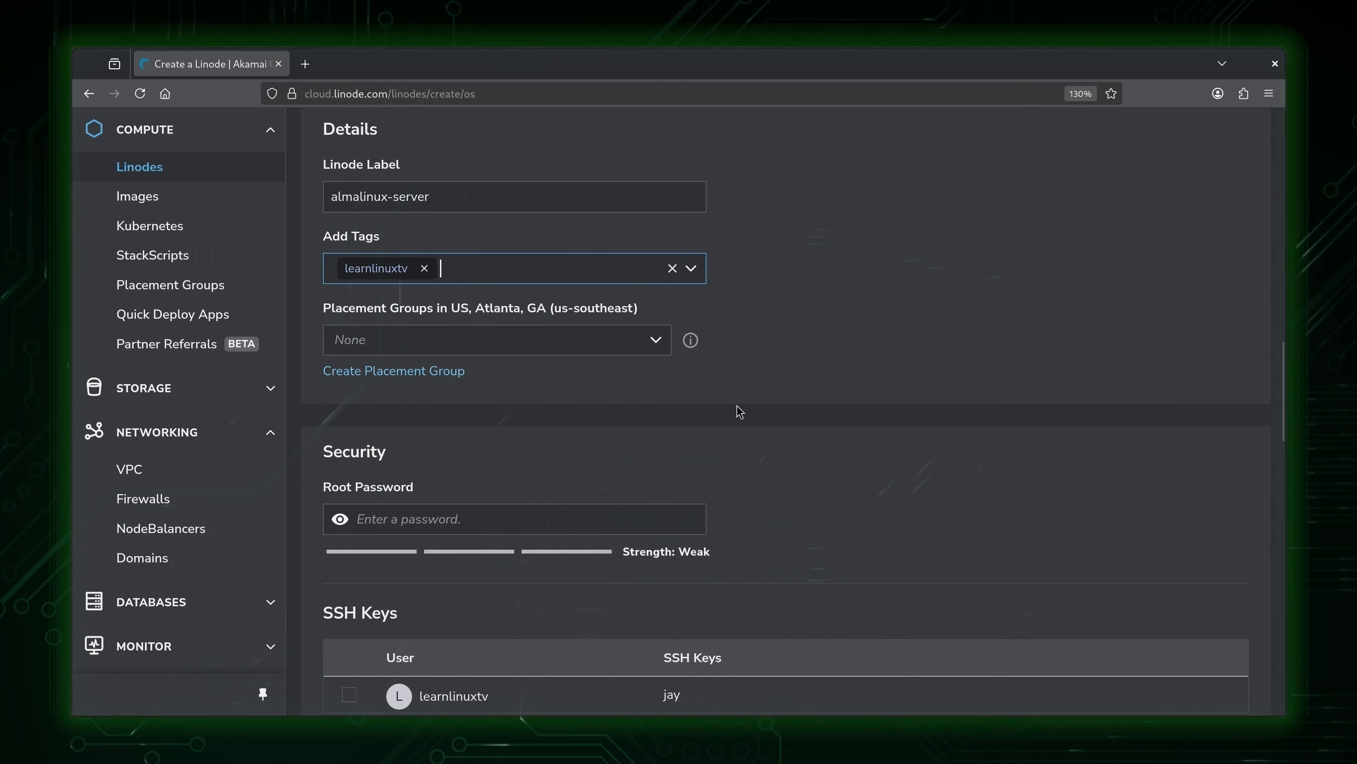
# Enter the root password and turn off disk encryption for the new Linode
pyautogui.moveTo(1285, 408); pyautogui.dragTo(1285, 461)
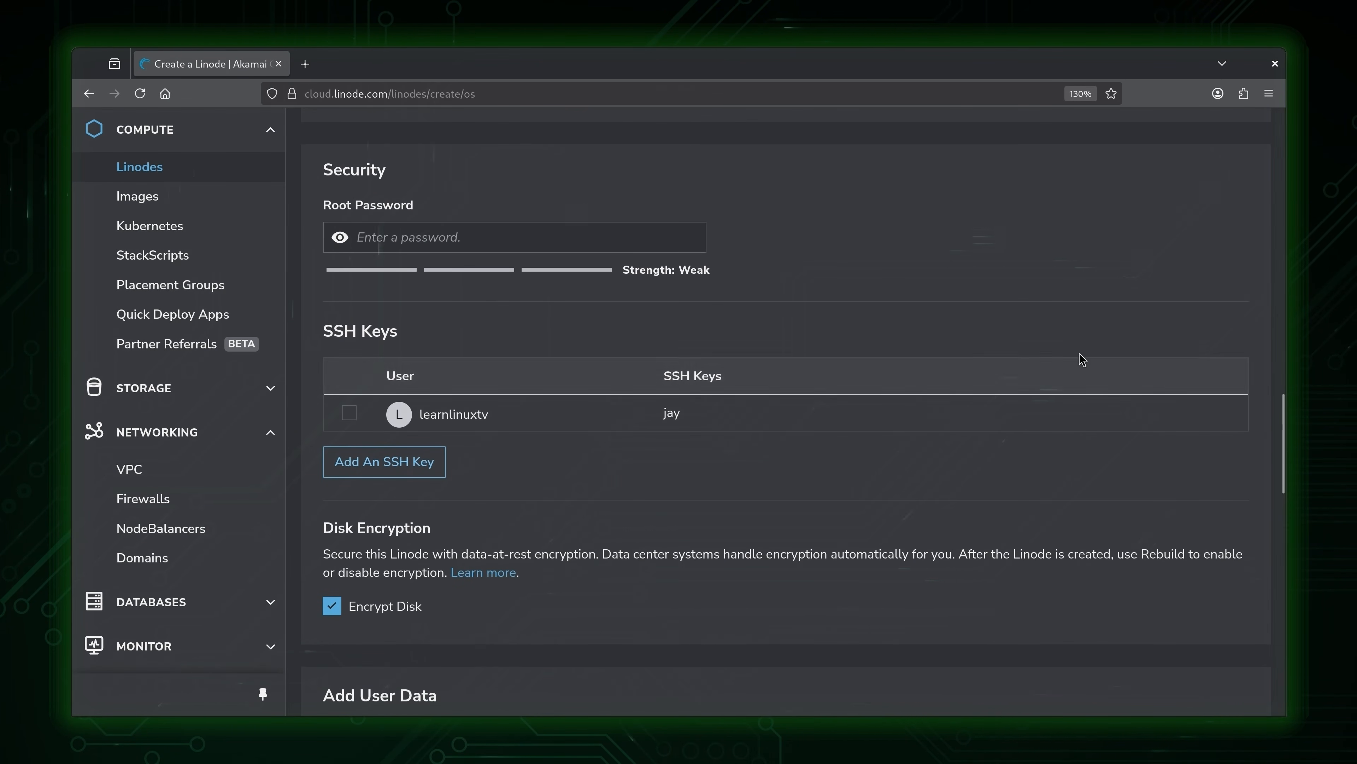
pyautogui.click(681, 243)
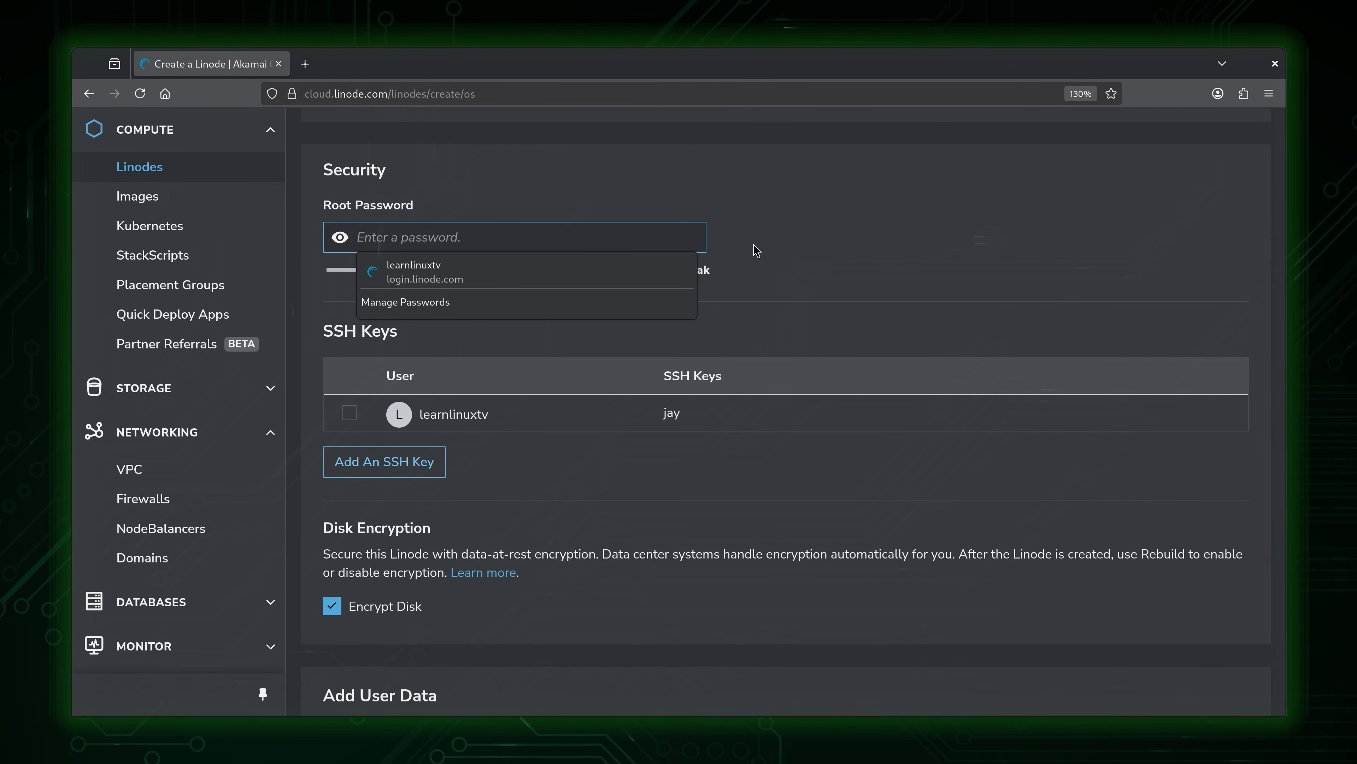
pyautogui.write('••••••••••••••••••')
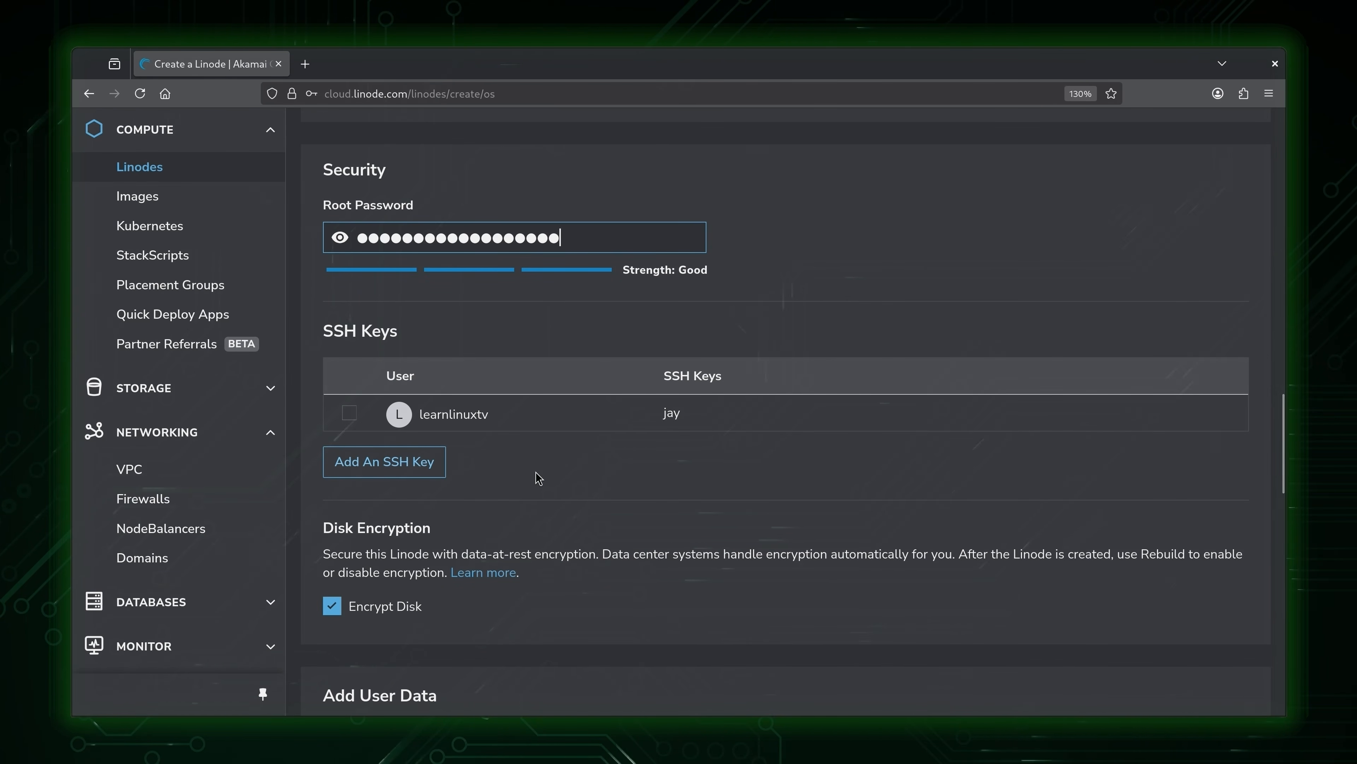
pyautogui.scroll(-5, 970, 567)
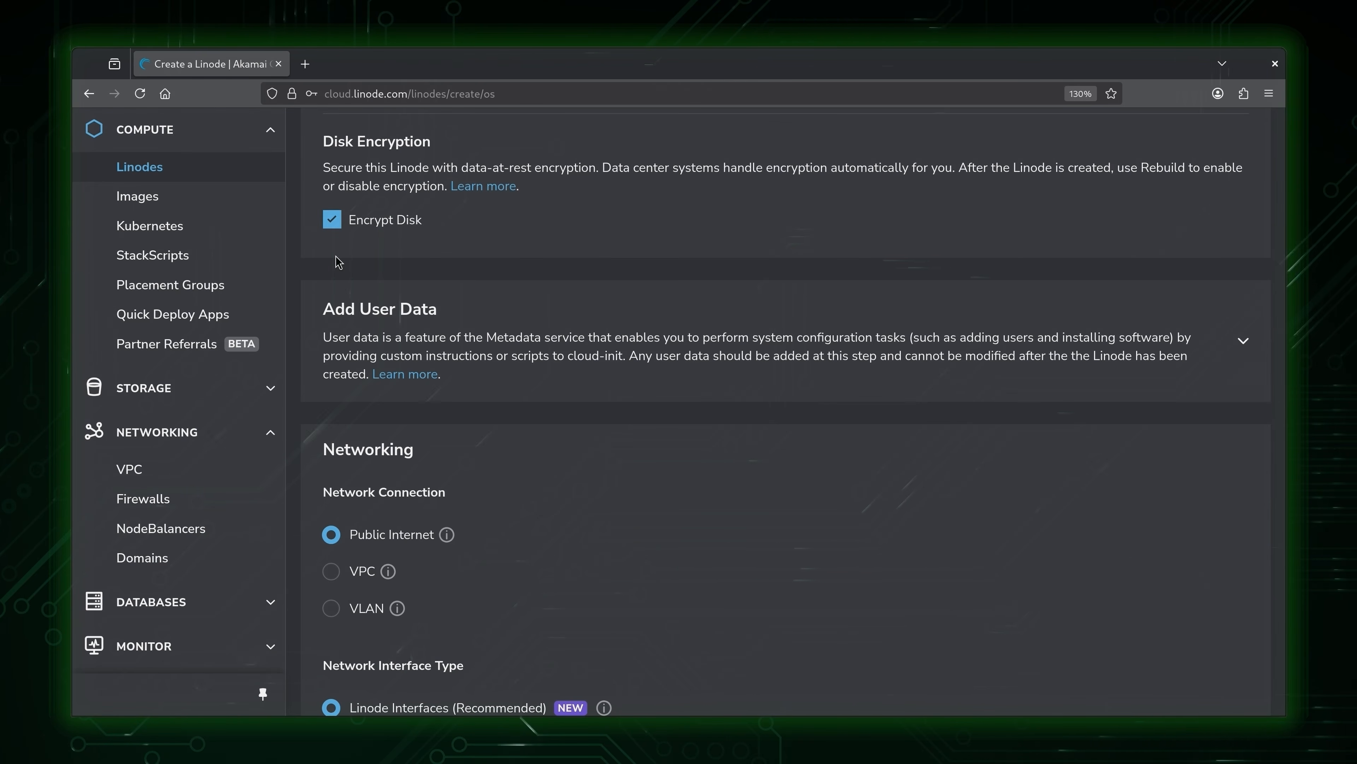
pyautogui.click(332, 227)
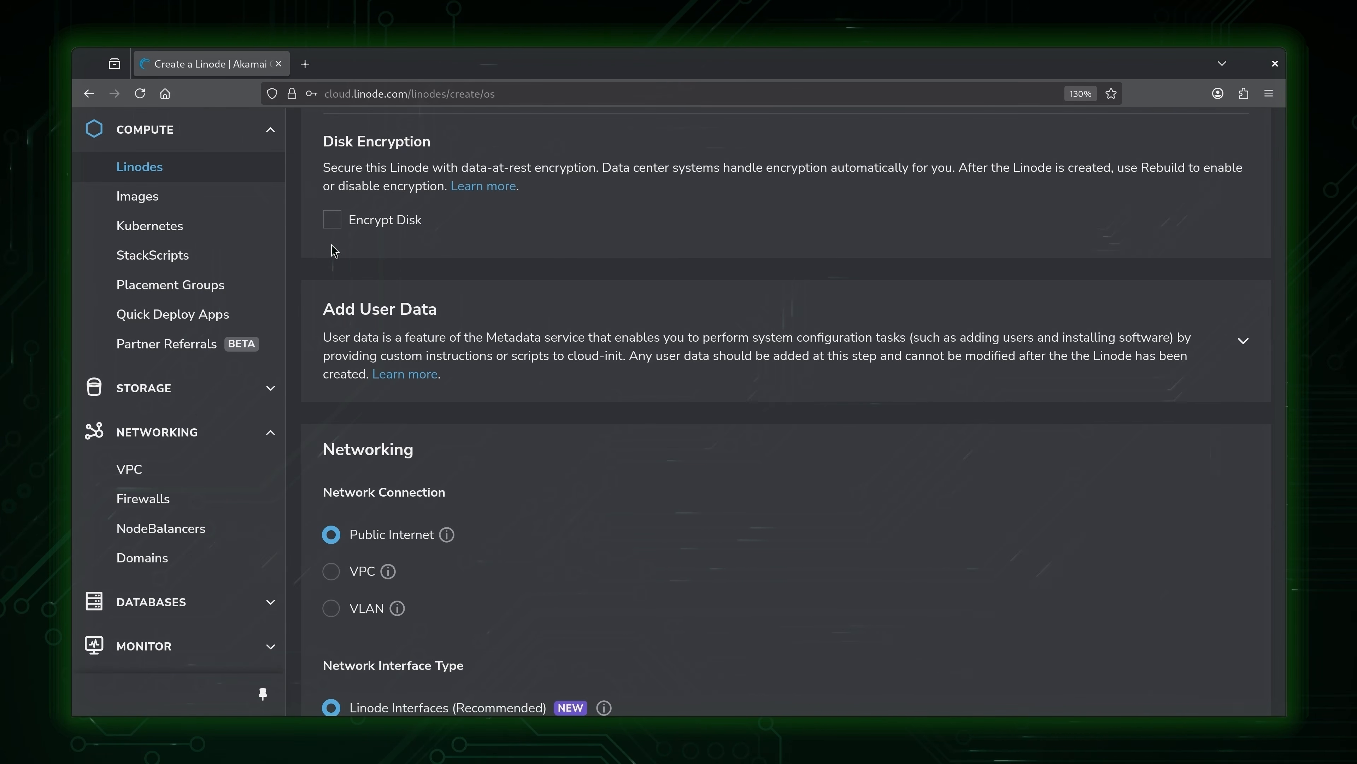
# Assign the no_outside_access firewall to the Linode's public interface
pyautogui.scroll(-5, 930, 398)
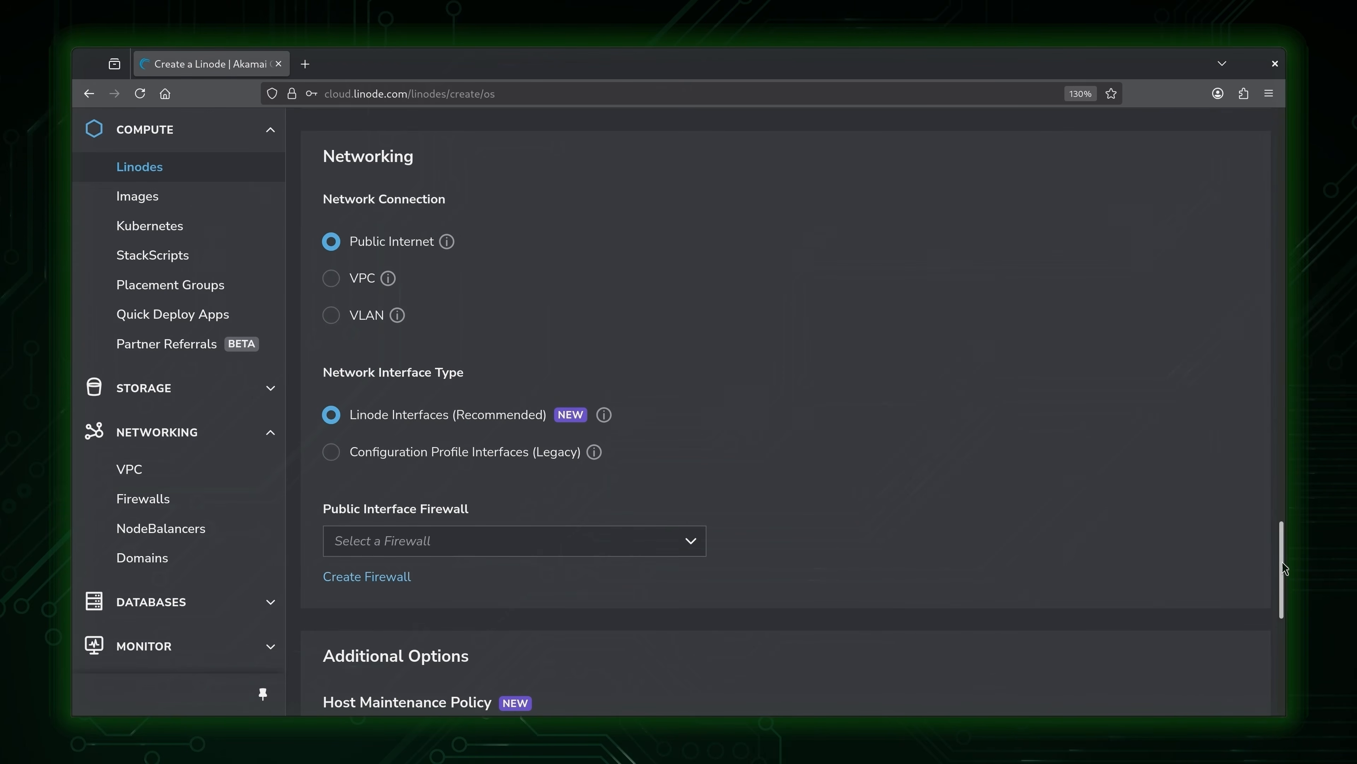
pyautogui.scroll(-1, 1284, 567)
pyautogui.scroll(-5, 1285, 576)
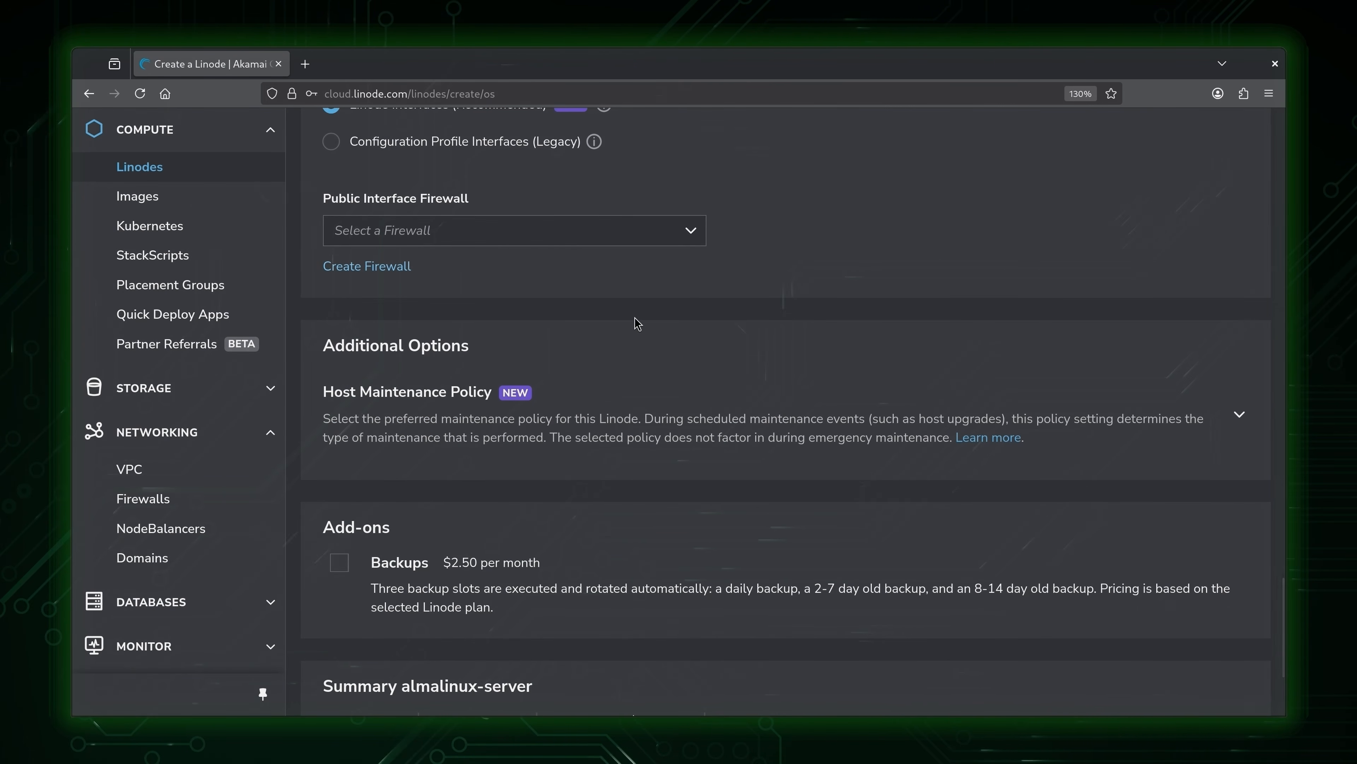
pyautogui.click(692, 236)
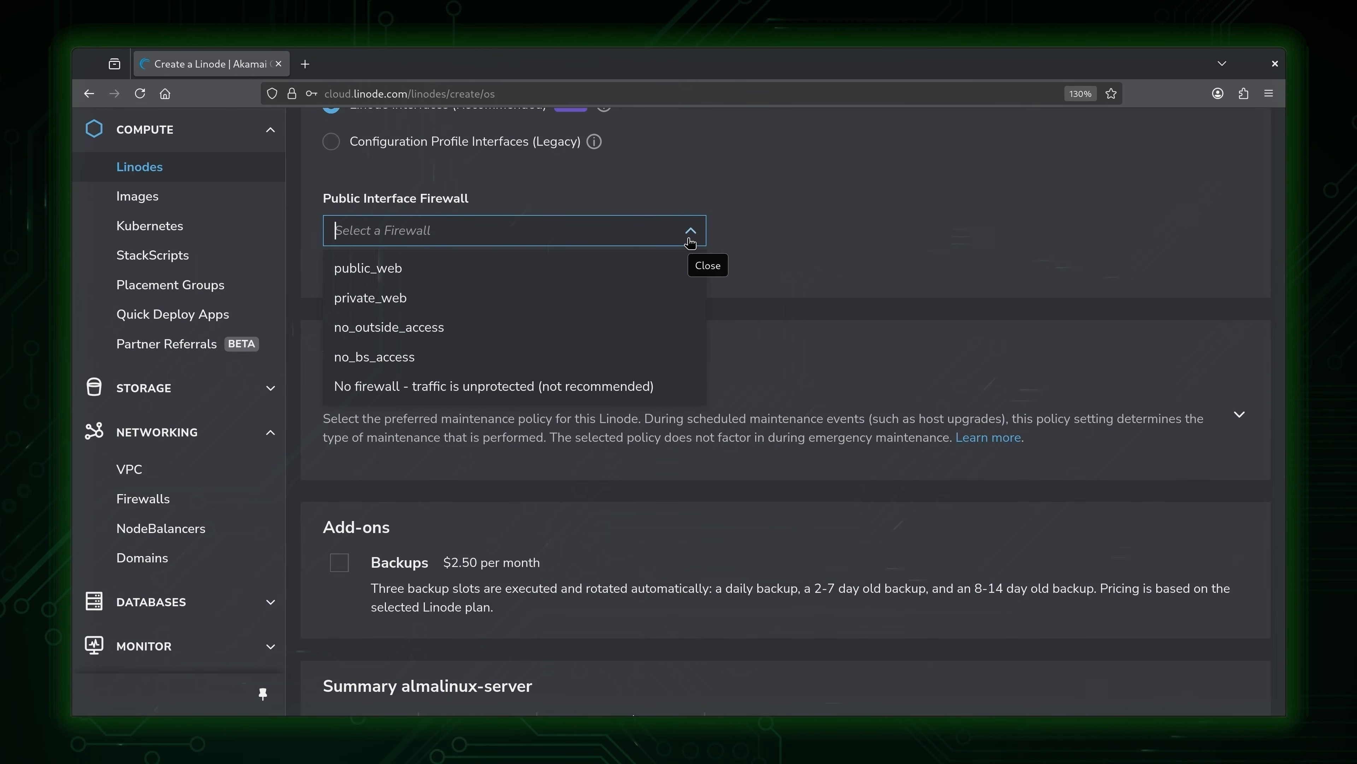
pyautogui.click(450, 330)
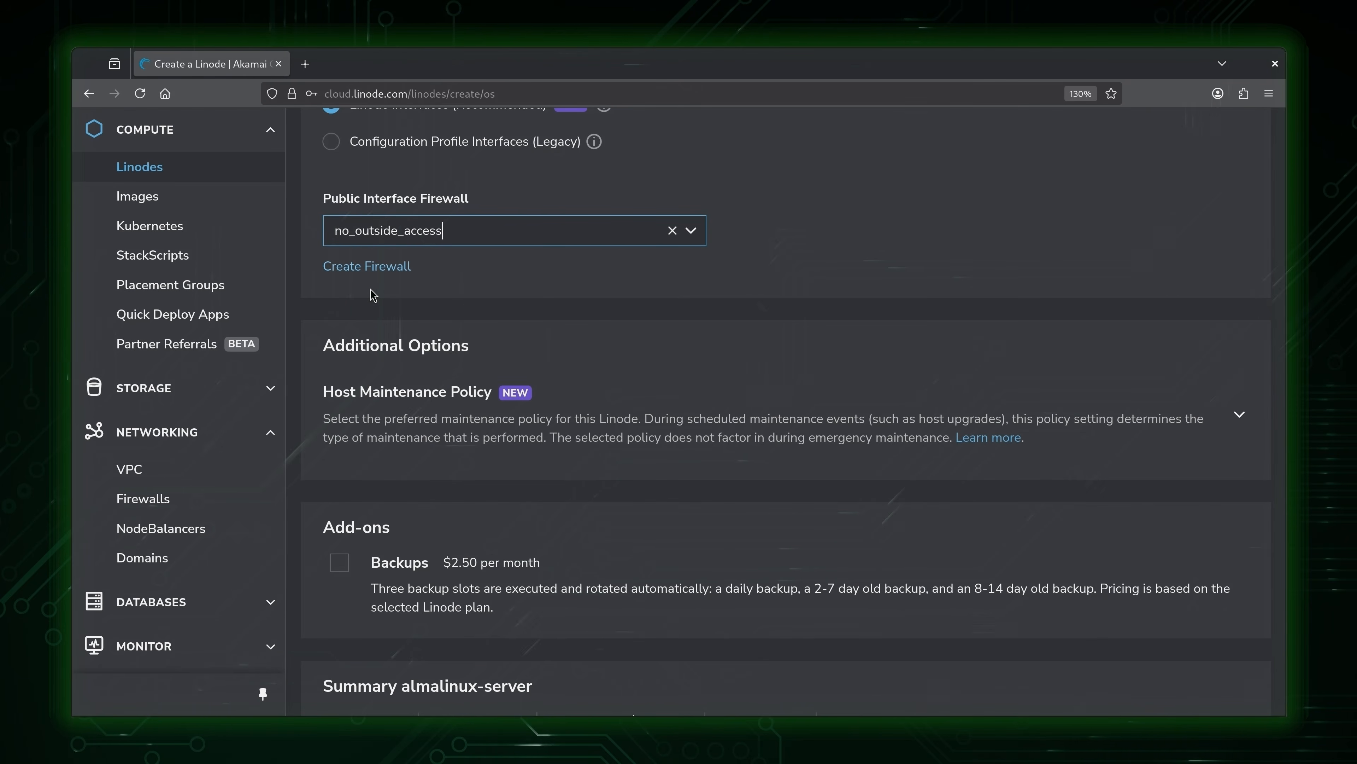
# Enable the Backups add-on and create the almalinux-server Linode
pyautogui.scroll(-3, 394, 321)
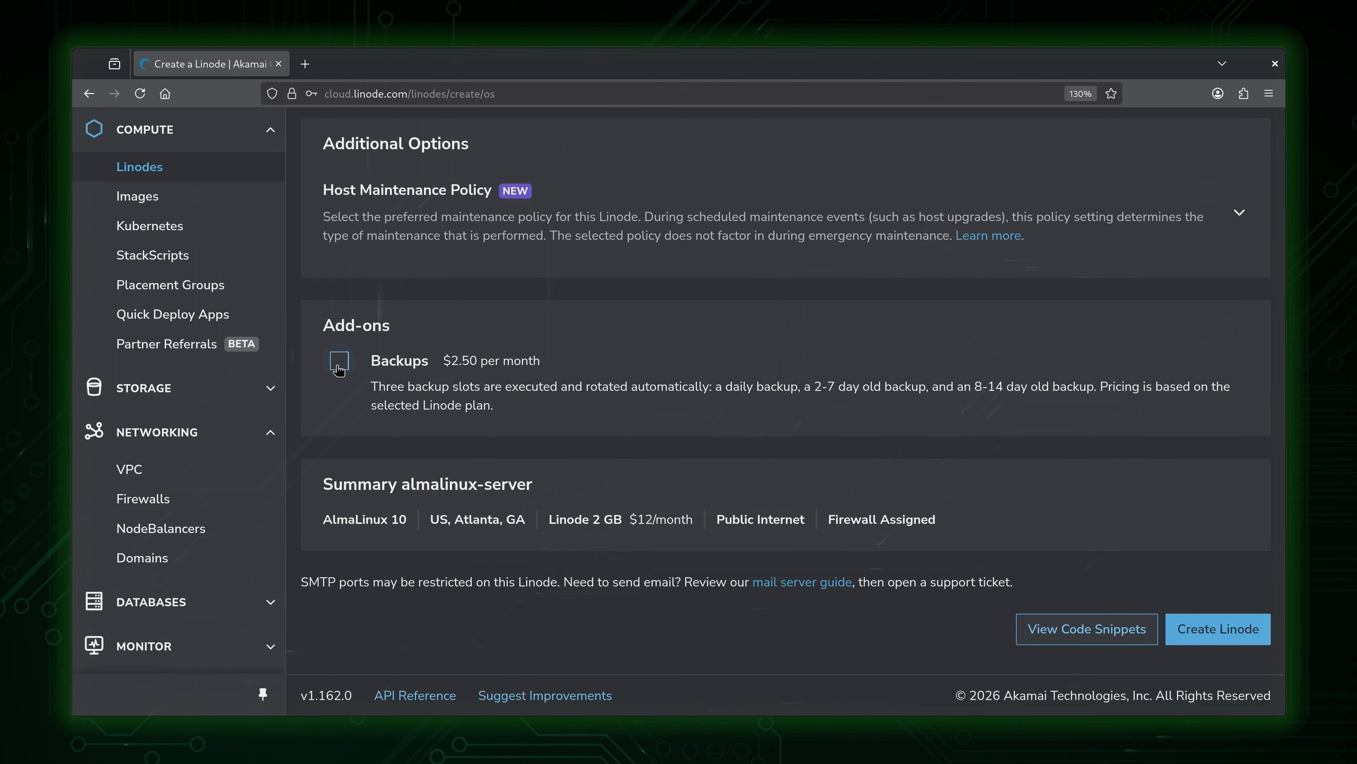
pyautogui.click(339, 367)
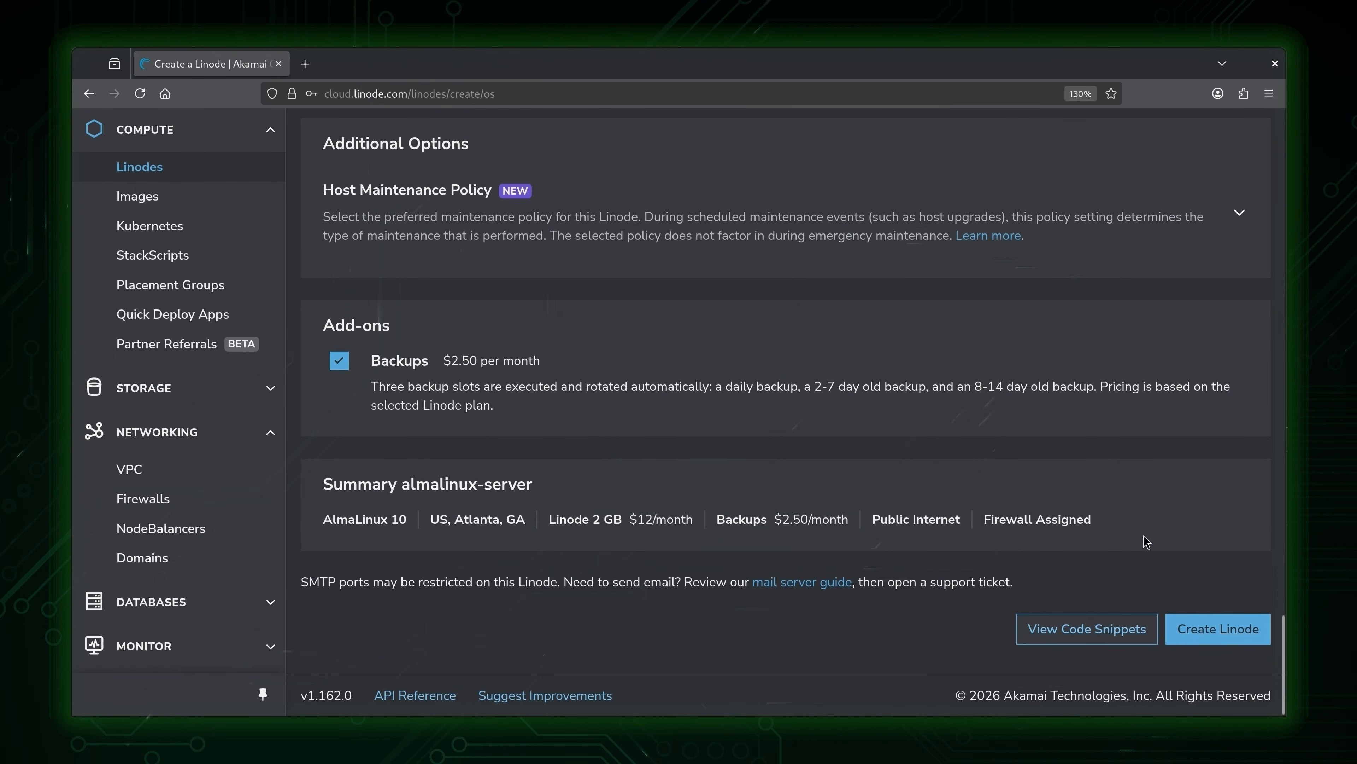
pyautogui.click(1197, 629)
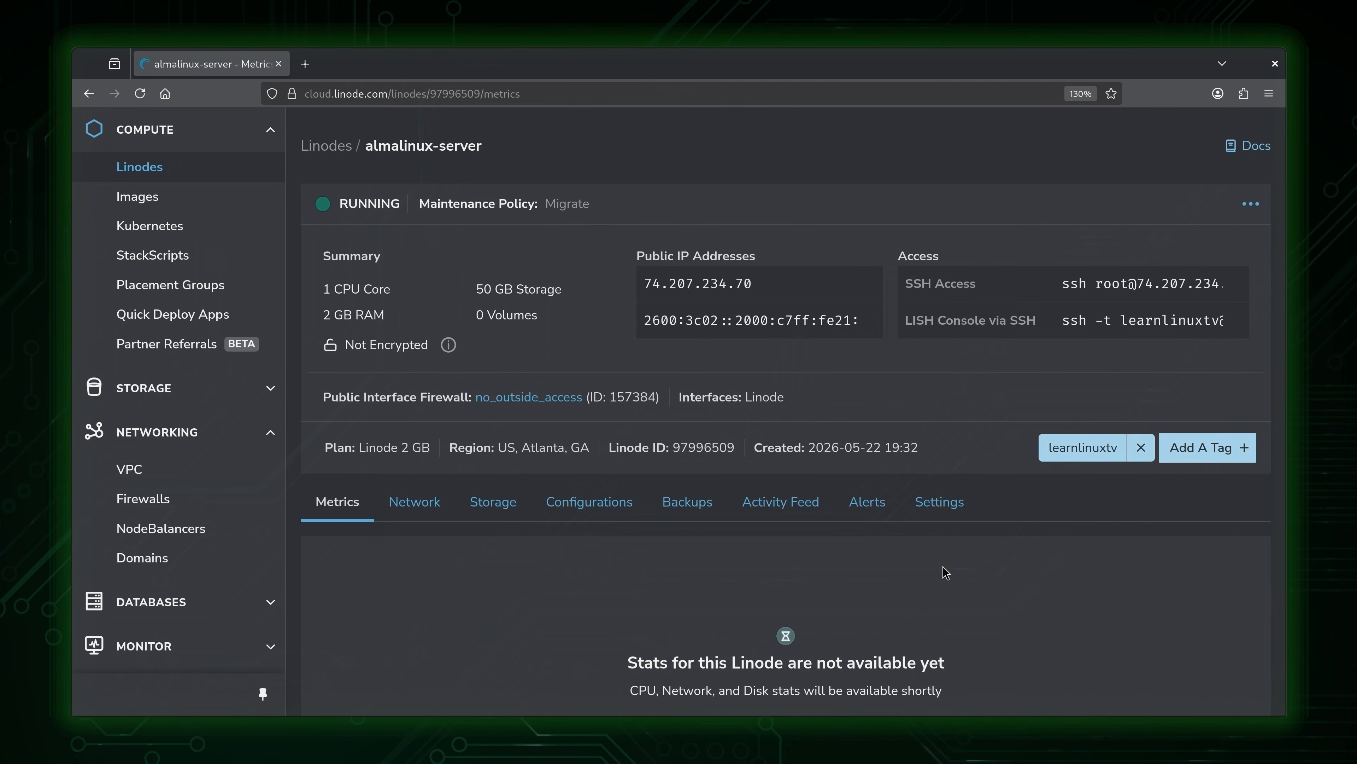
# Launch the LISH console for almalinux-server and log in as root with the root password
pyautogui.click(1250, 205)
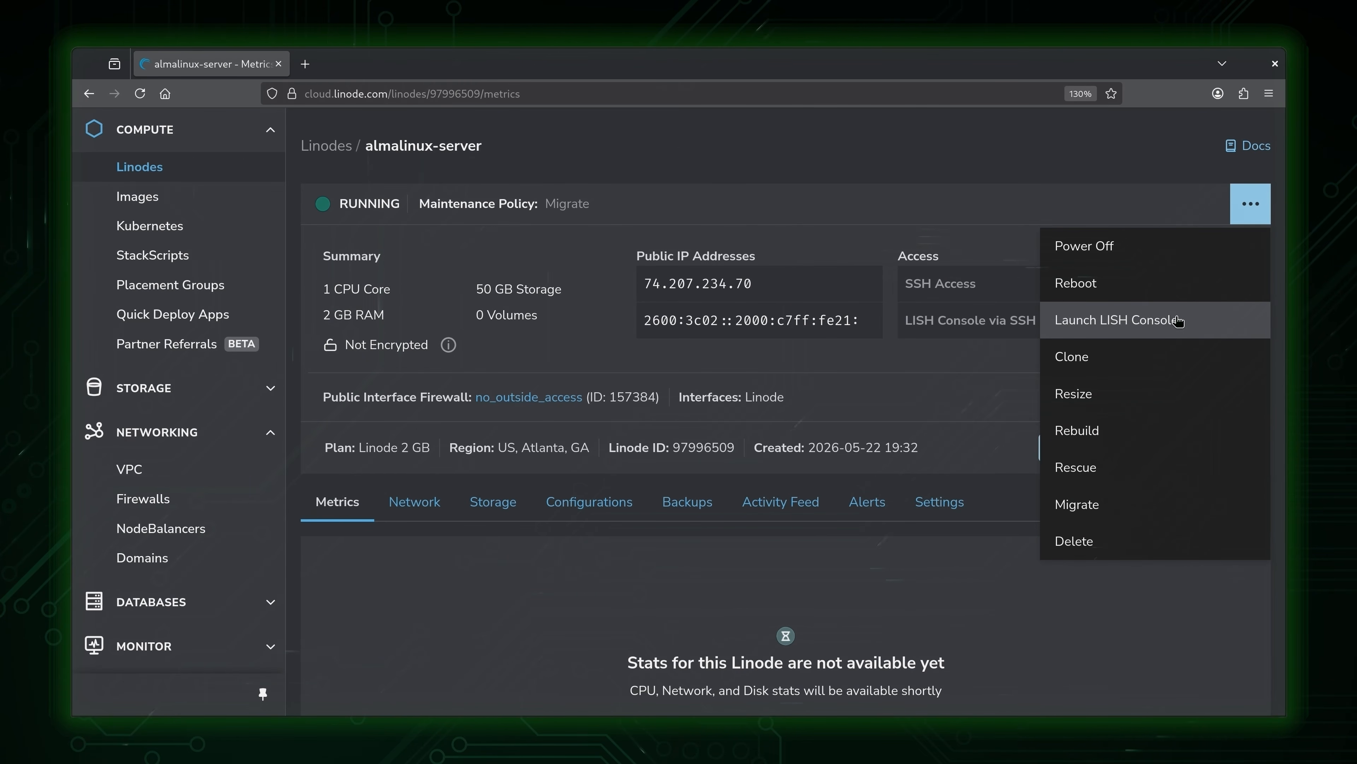
pyautogui.click(1117, 320)
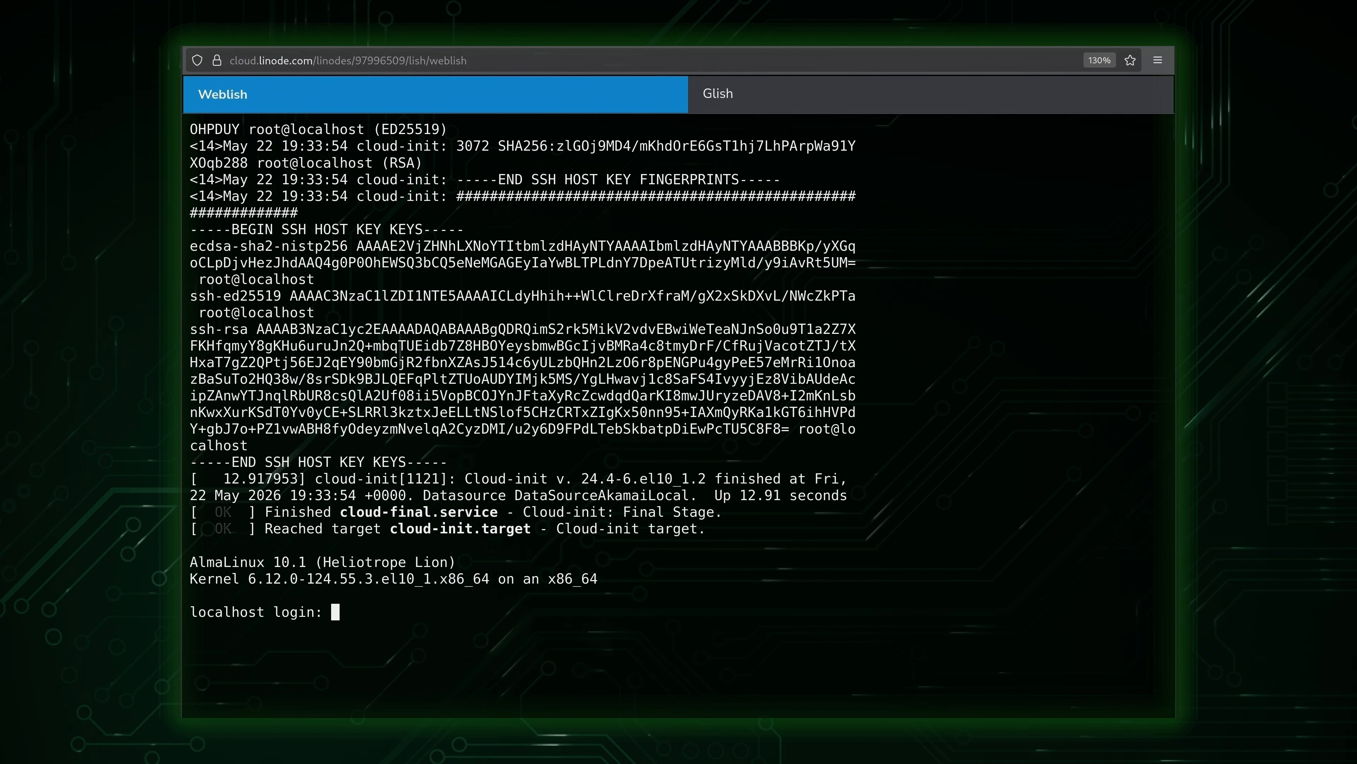
pyautogui.write('root')
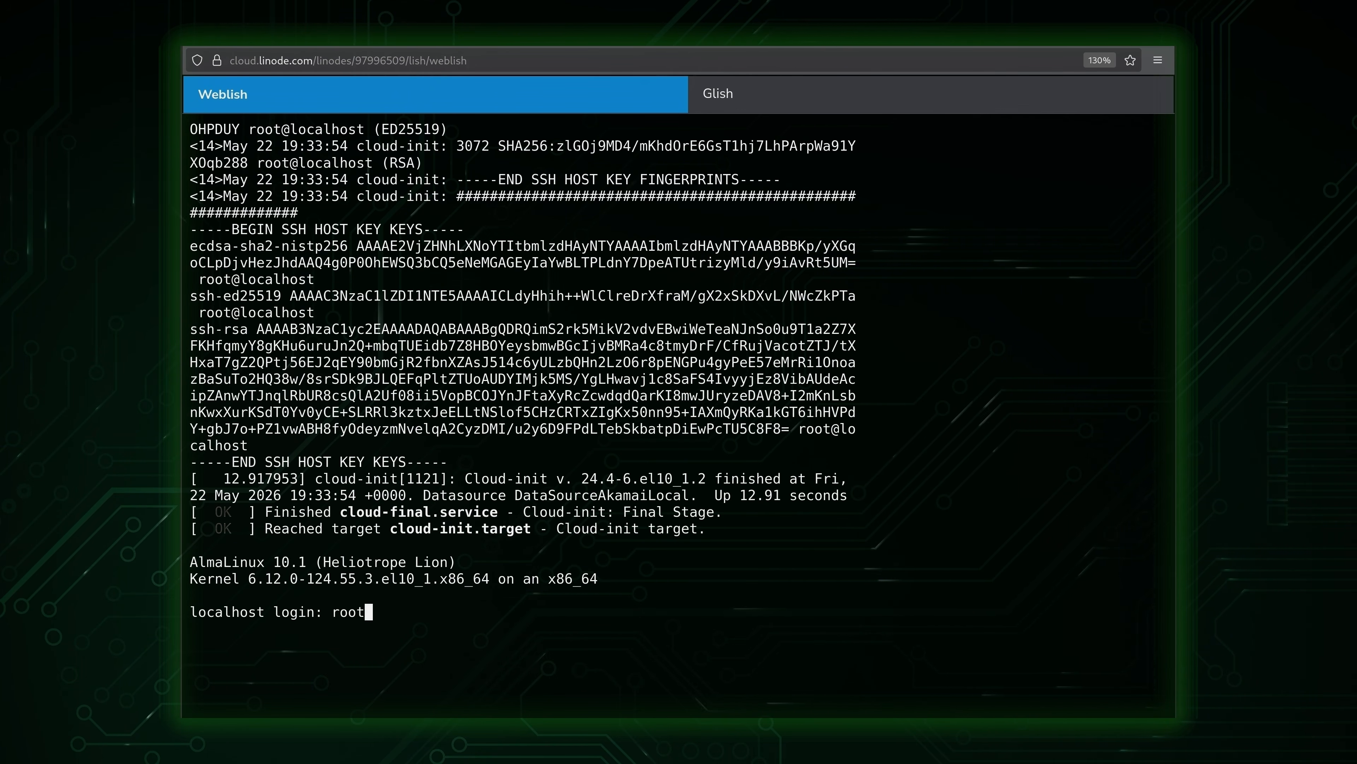
pyautogui.press('Return')
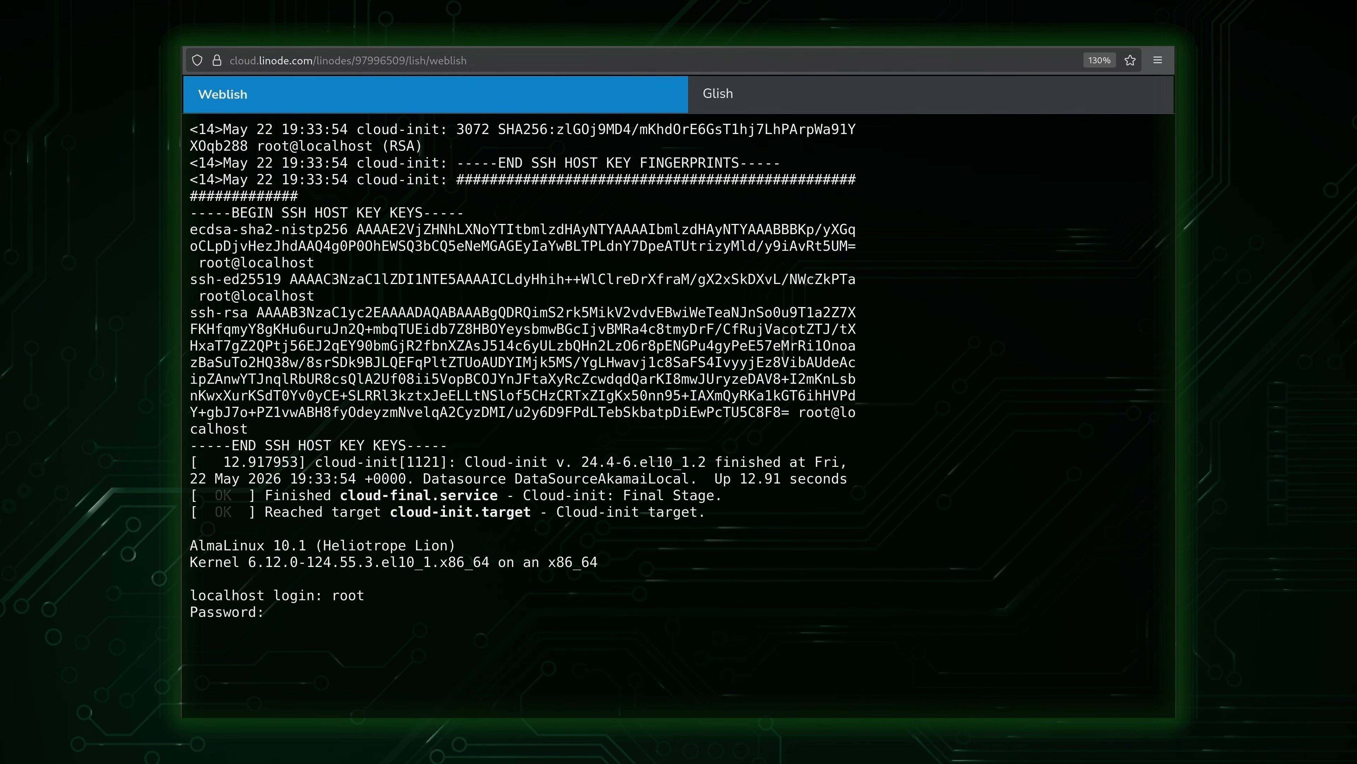
pyautogui.press('Return')
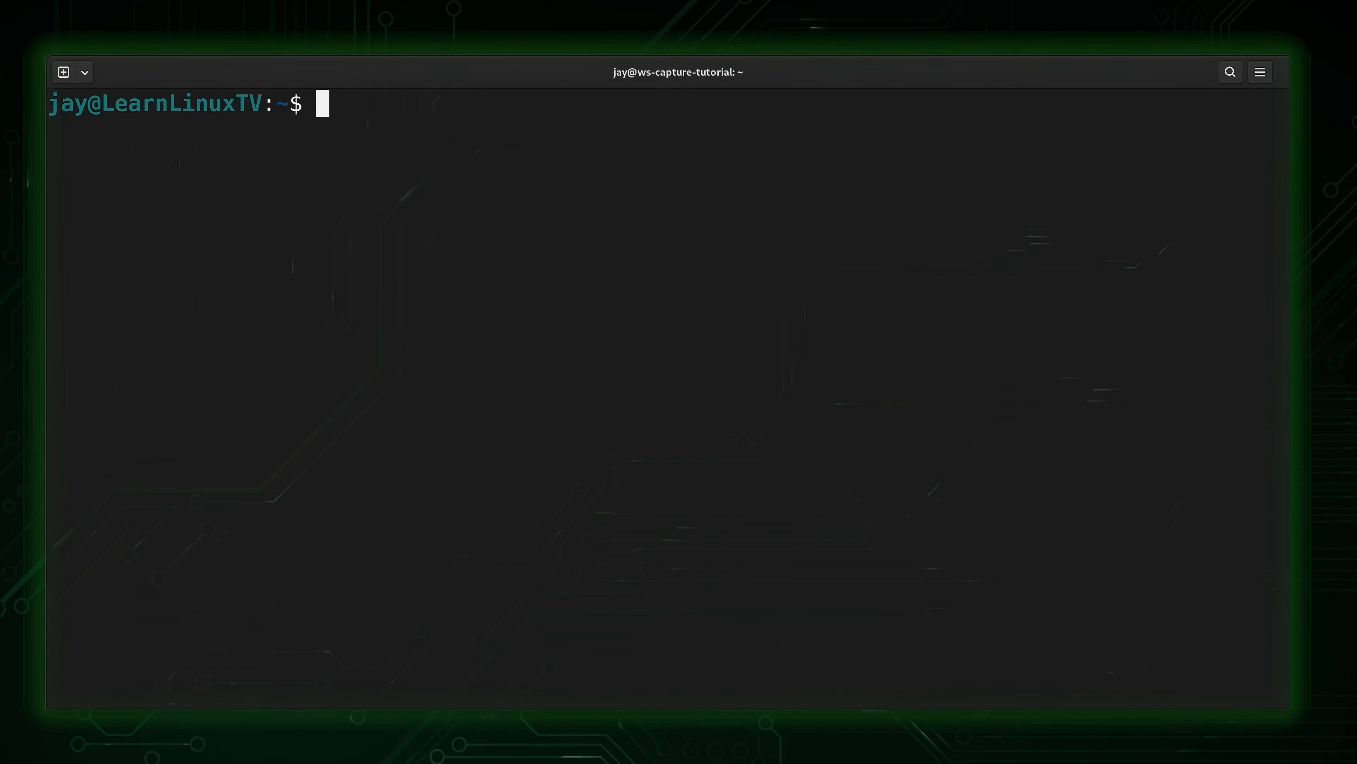
pyautogui.write('ssh ')
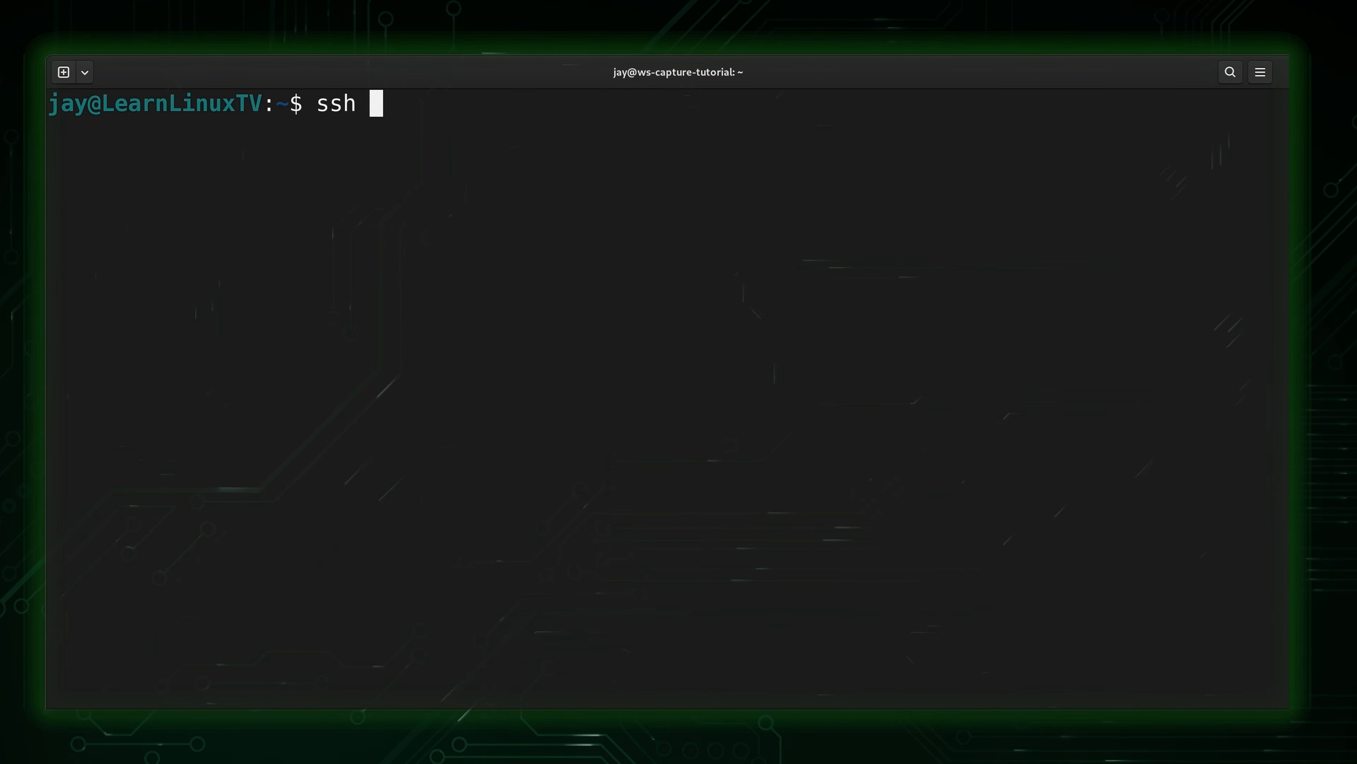
pyautogui.write('root')
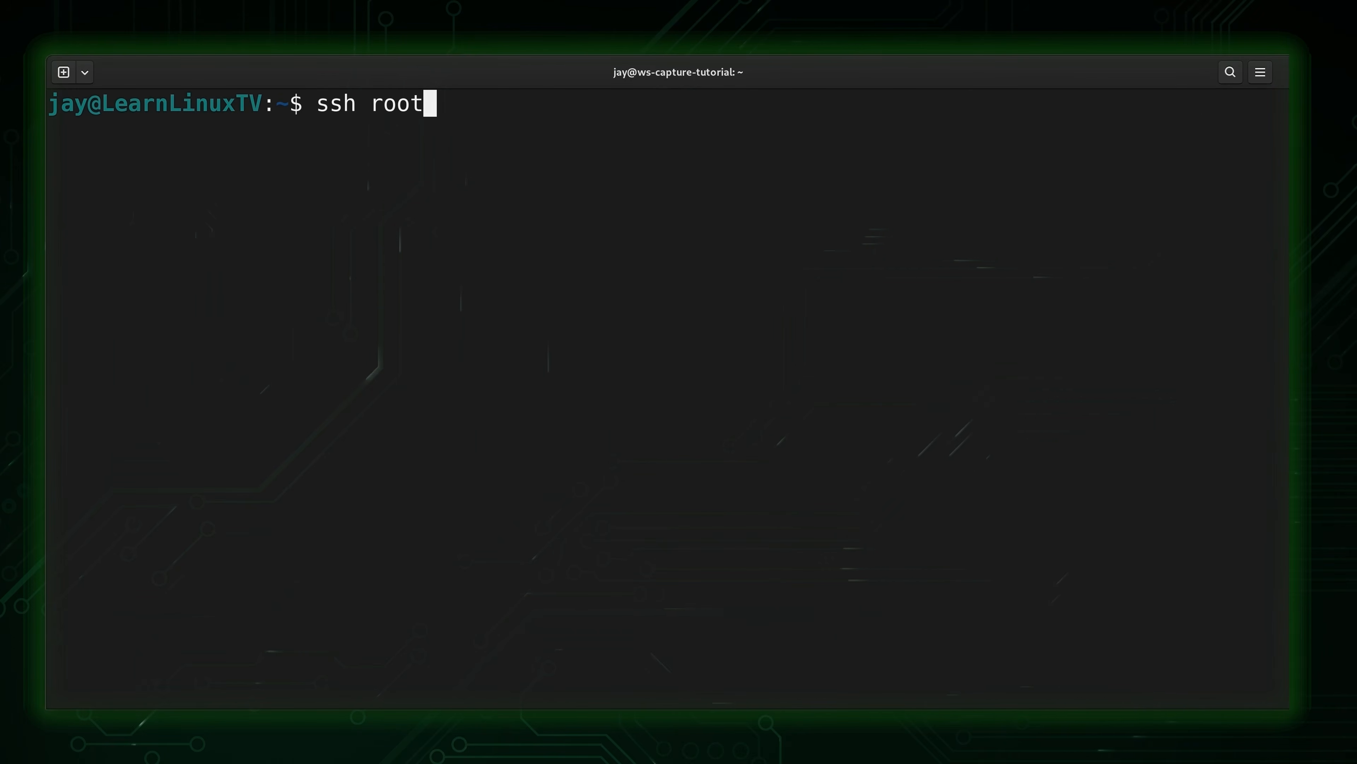
pyautogui.write('@')
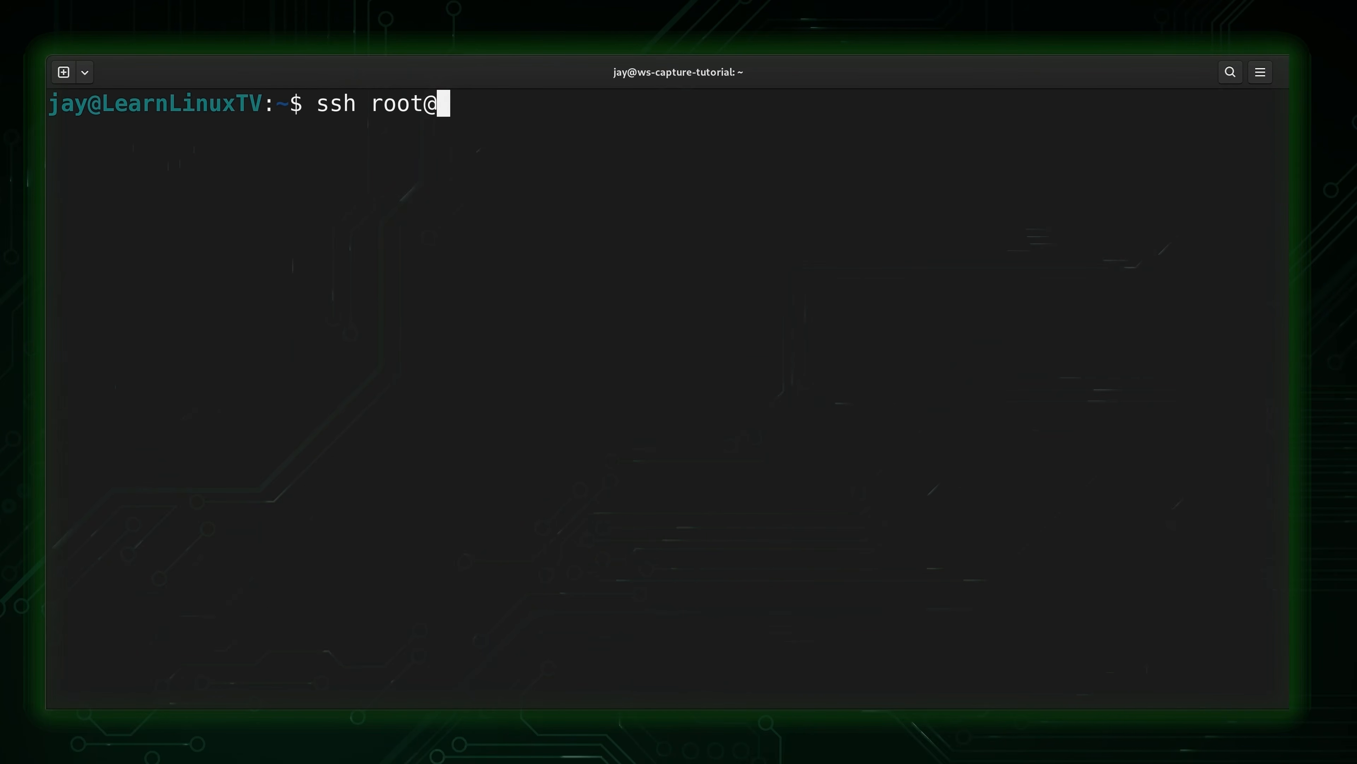
pyautogui.write('74.207.234.70')
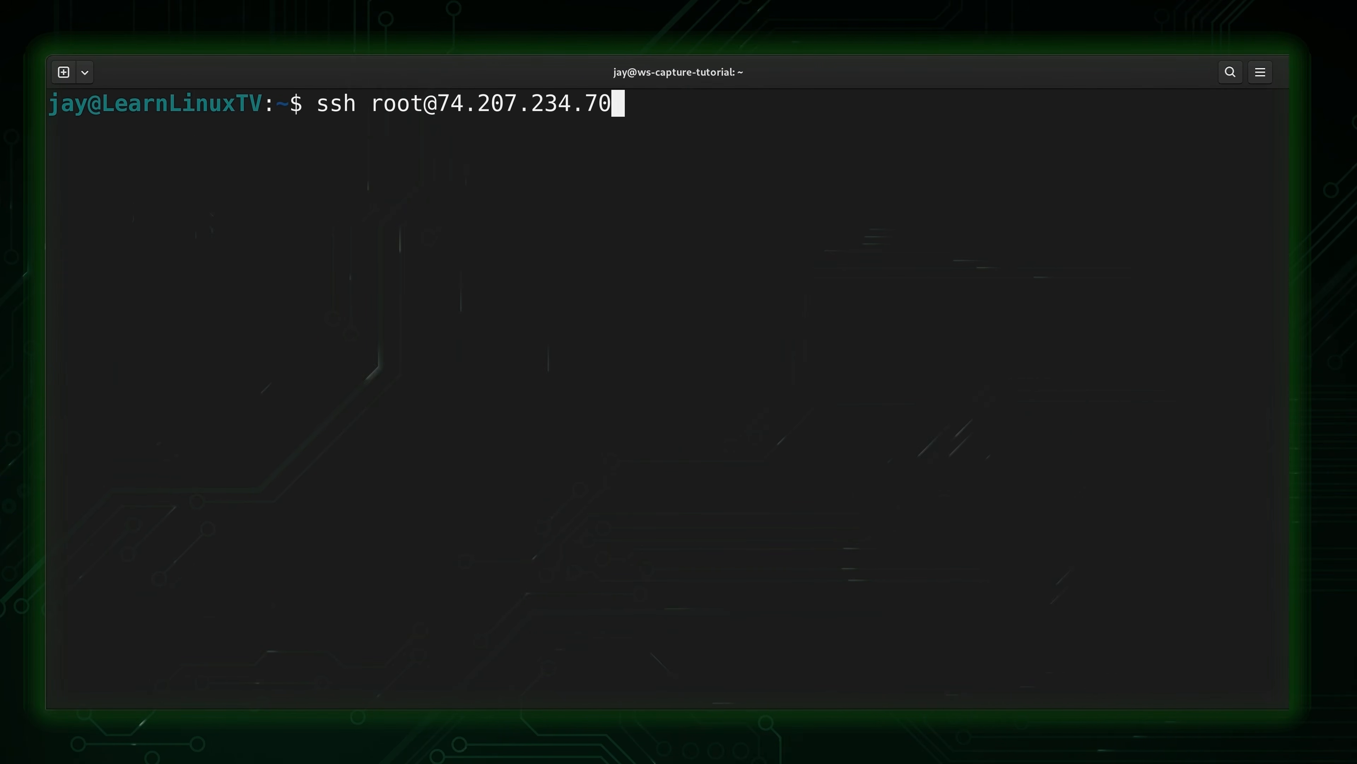
pyautogui.press('Return')
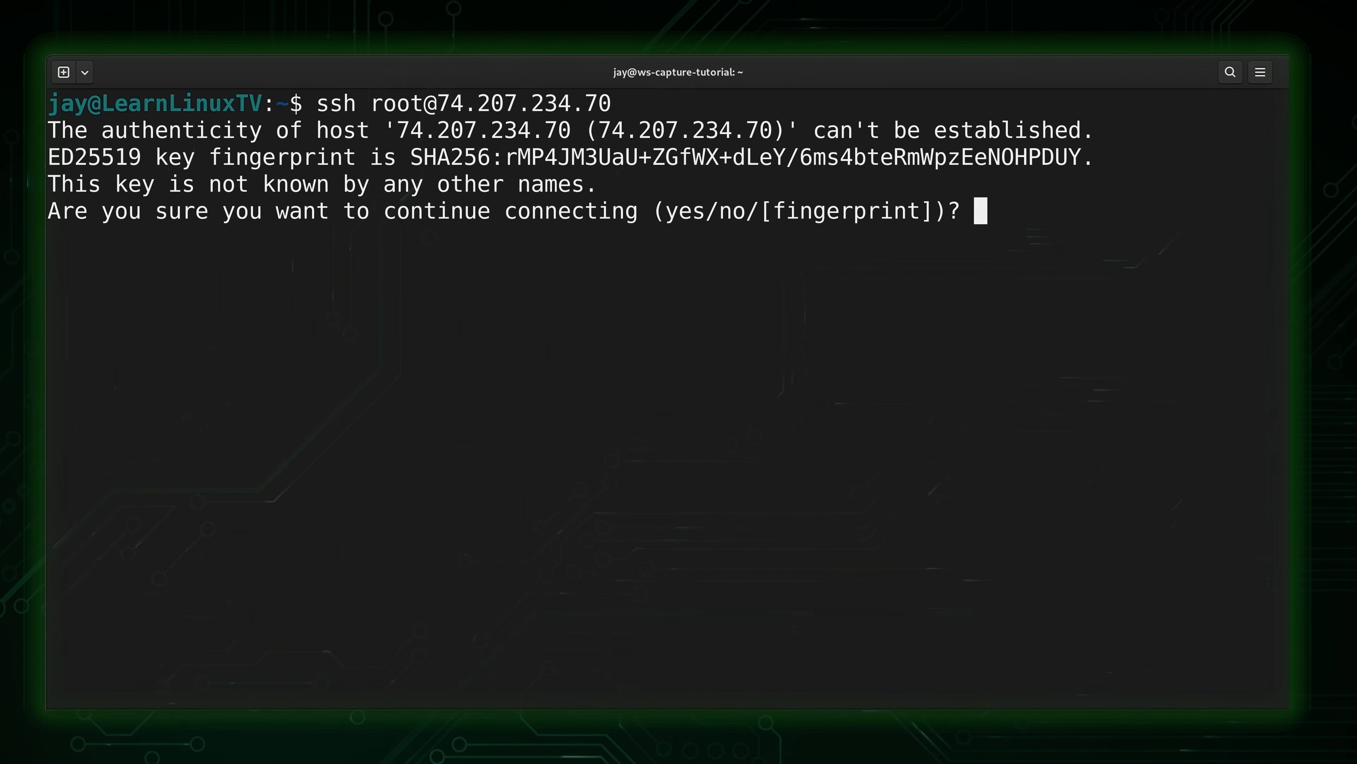
# Accept the server's host key with yes and submit the root password to log in over SSH
pyautogui.write('yes')
pyautogui.press('Return')
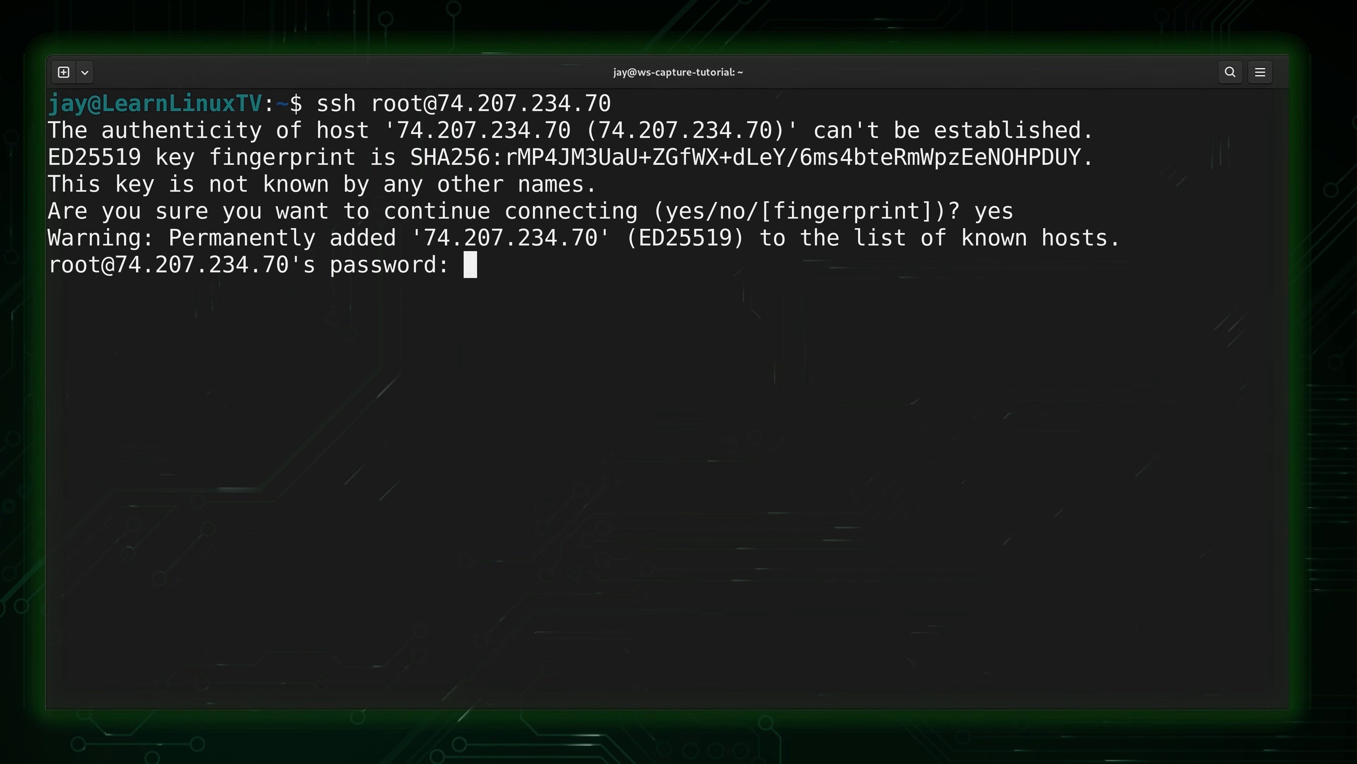
pyautogui.press('Return')
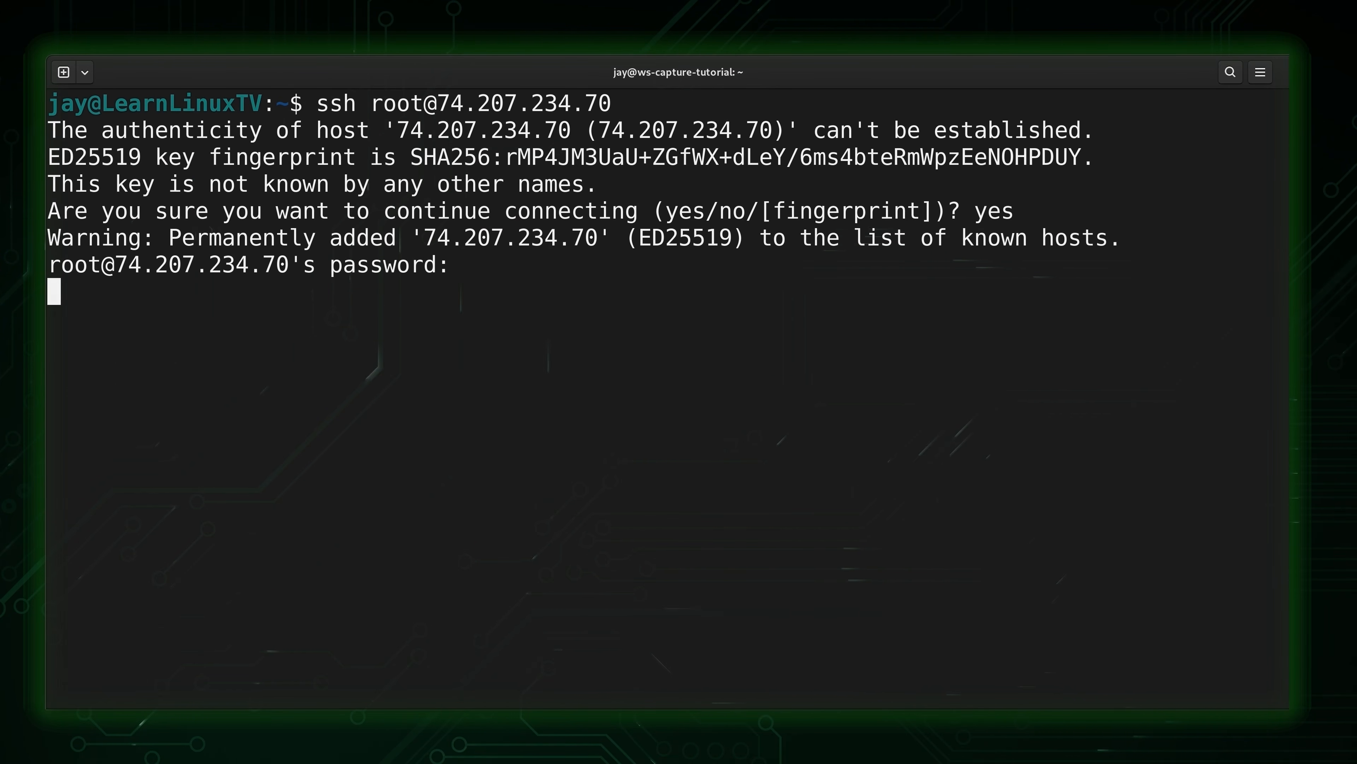